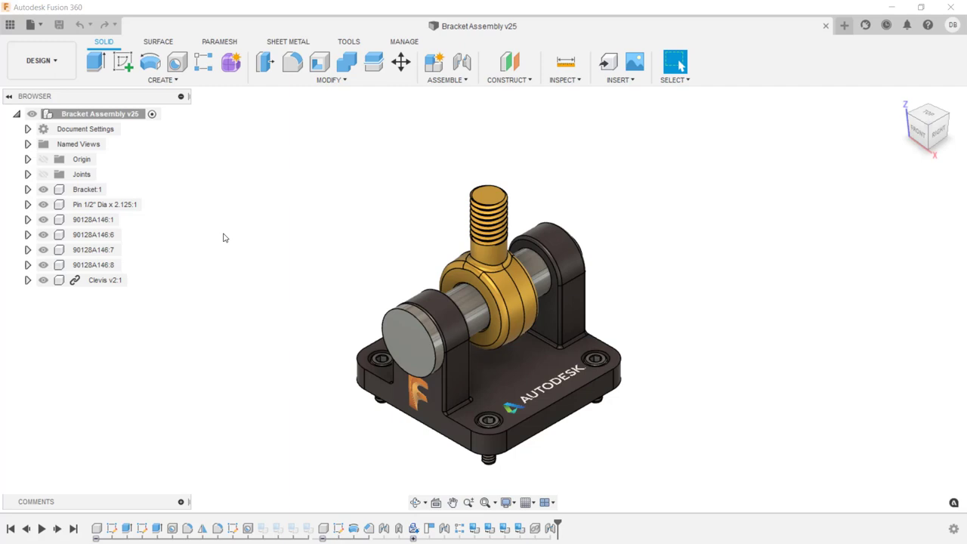
# - Create a new drawing from the Bracket Assembly design on an A (11in x 8.5in) sheet
pyautogui.click(54, 68)
pyautogui.moveTo(52, 226)
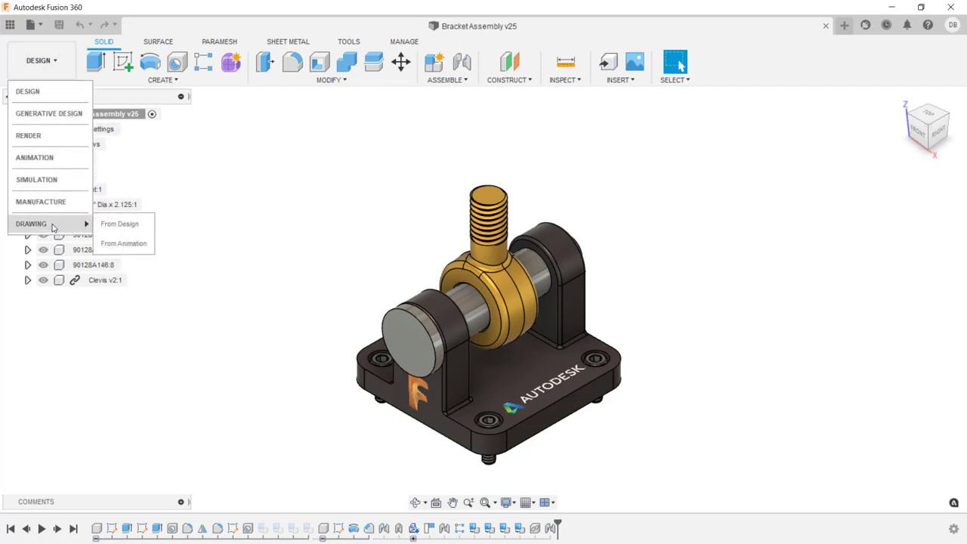
pyautogui.click(117, 224)
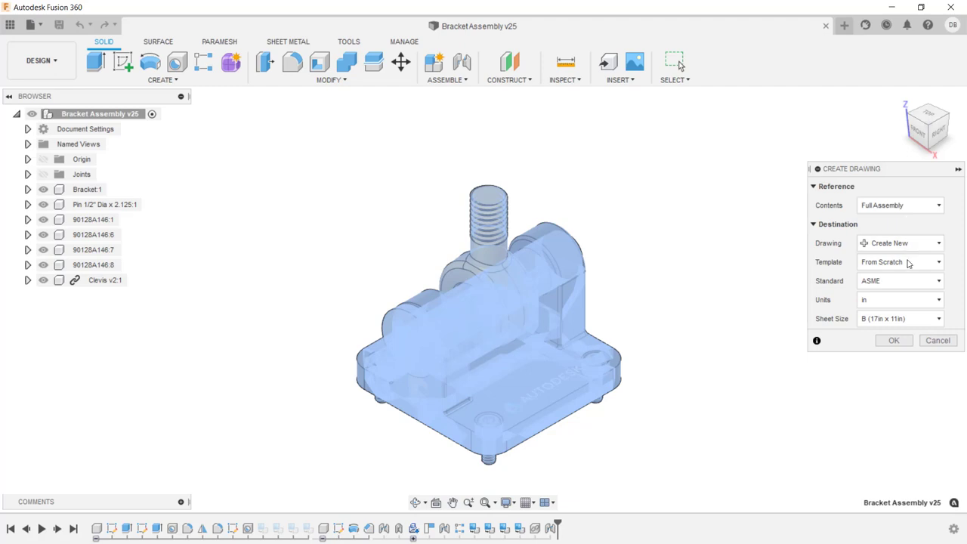
pyautogui.click(907, 319)
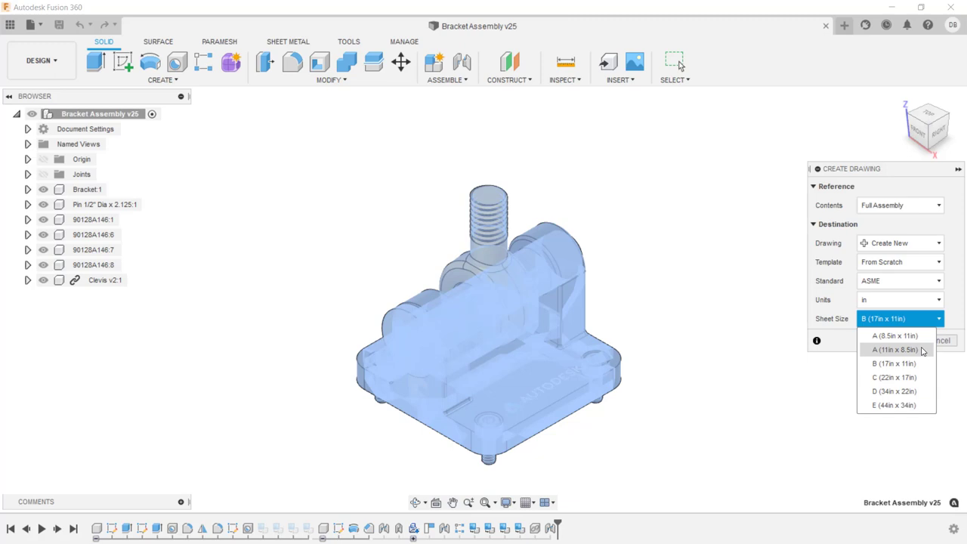
pyautogui.click(921, 350)
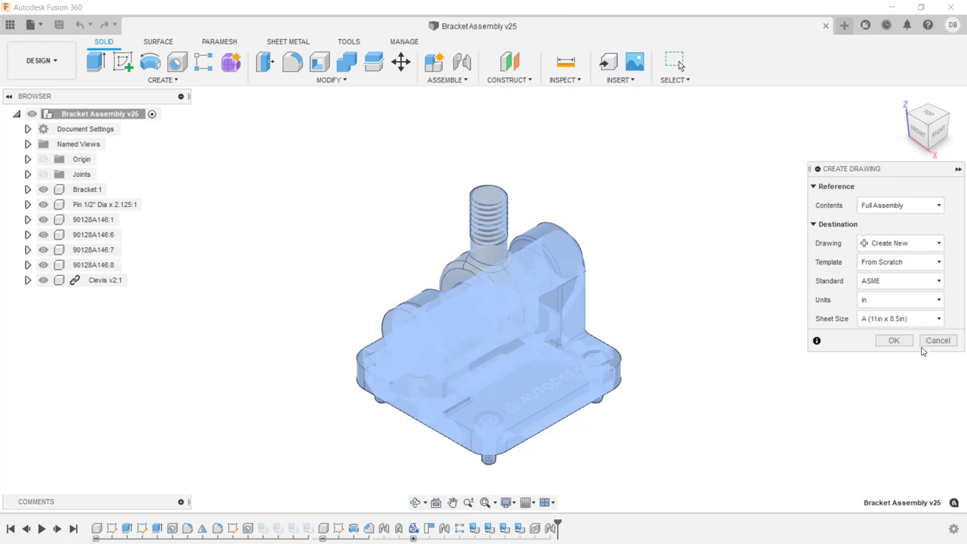
pyautogui.click(899, 340)
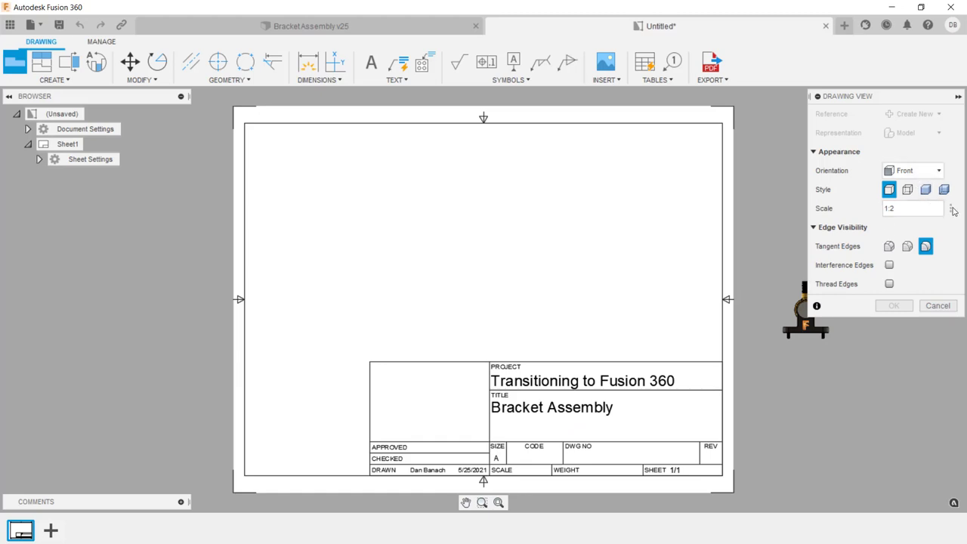
# - Place the front base view at 1:1 scale on the left of the sheet
pyautogui.click(951, 210)
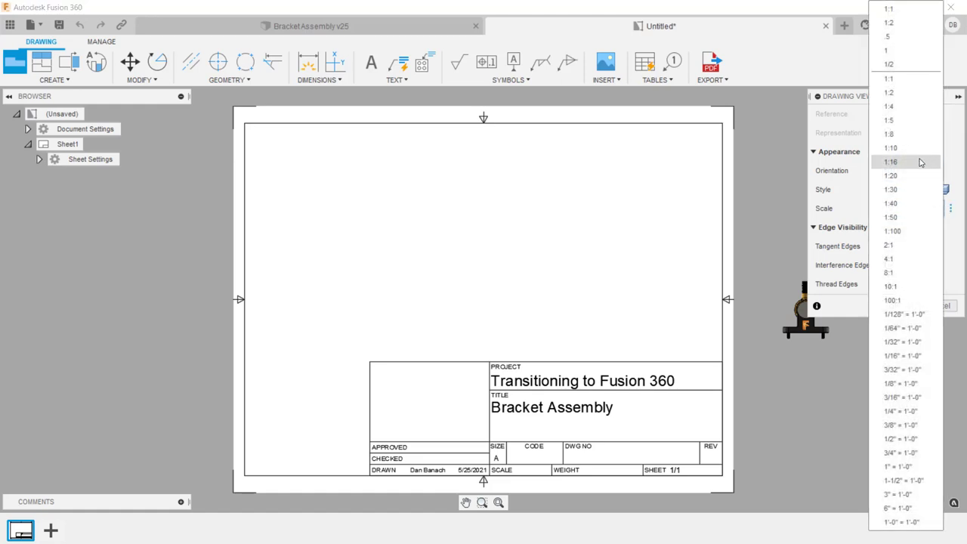
pyautogui.click(912, 81)
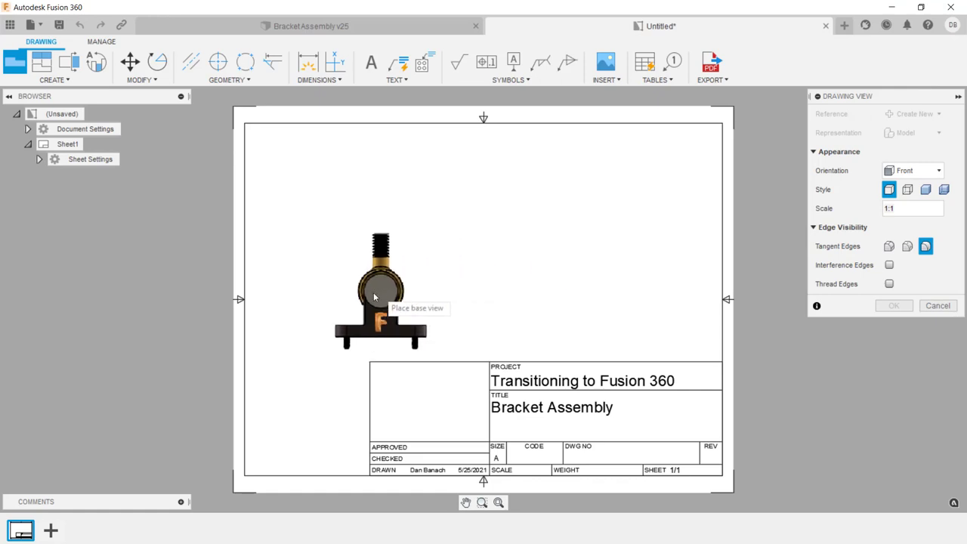
pyautogui.click(329, 279)
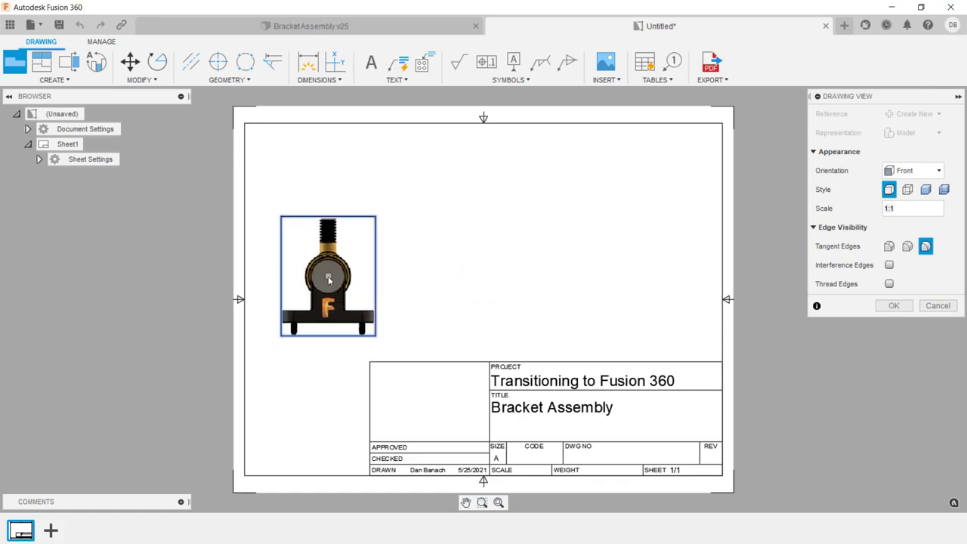
pyautogui.press('Return')
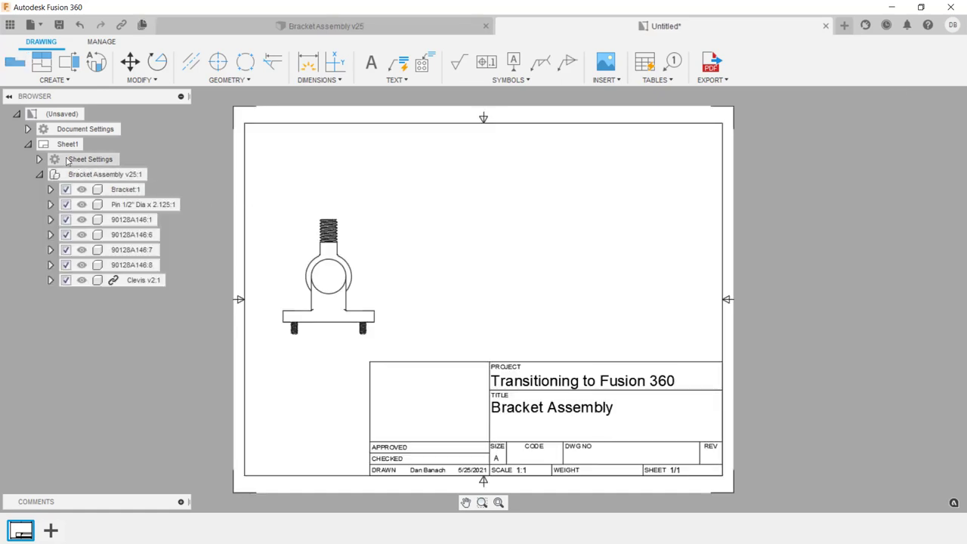
# - Switch the sheet to B (17in x 11in) and zoom in on the title block
pyautogui.click(40, 159)
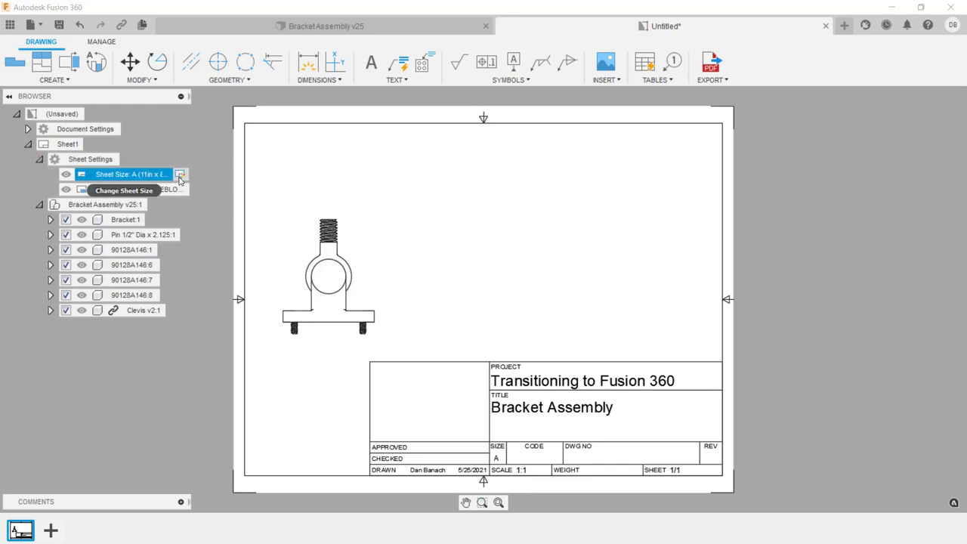
pyautogui.click(179, 175)
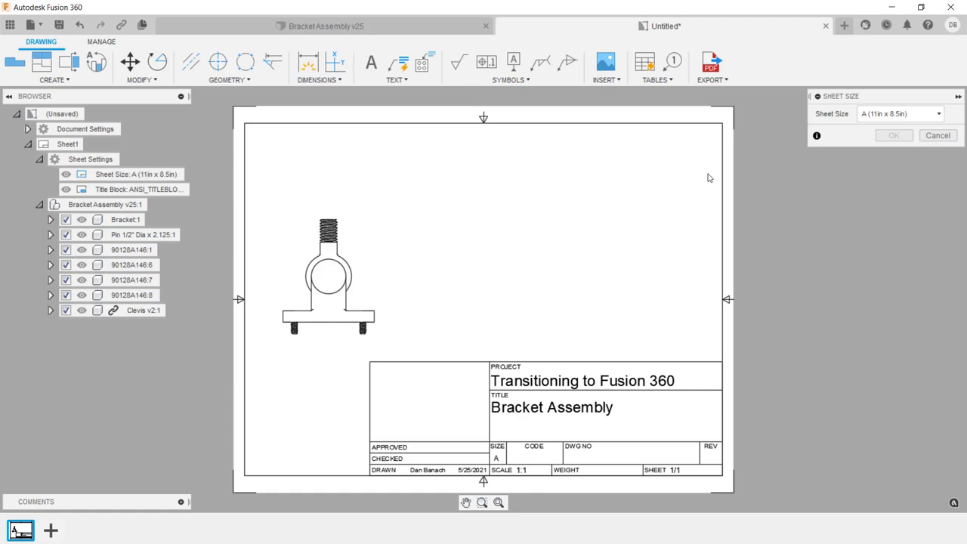
pyautogui.click(897, 113)
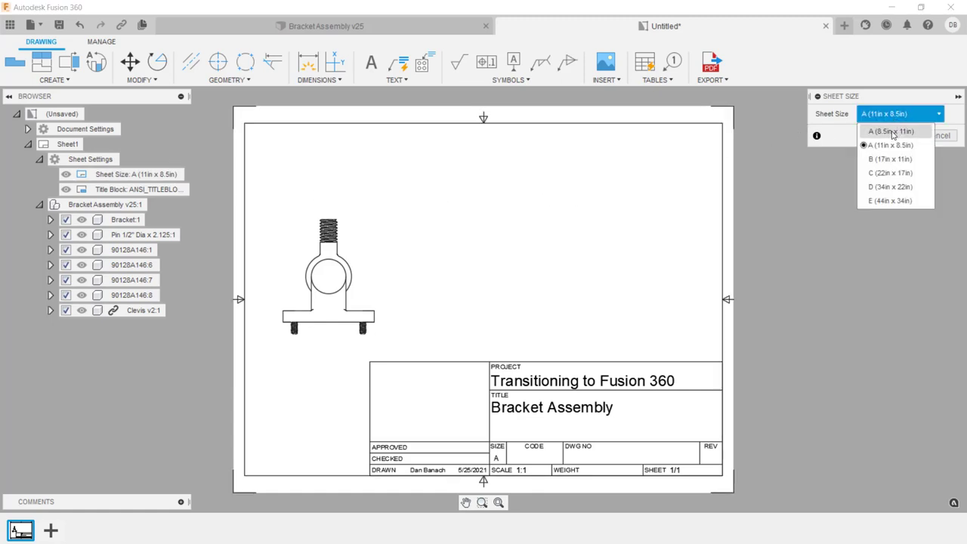
pyautogui.click(897, 161)
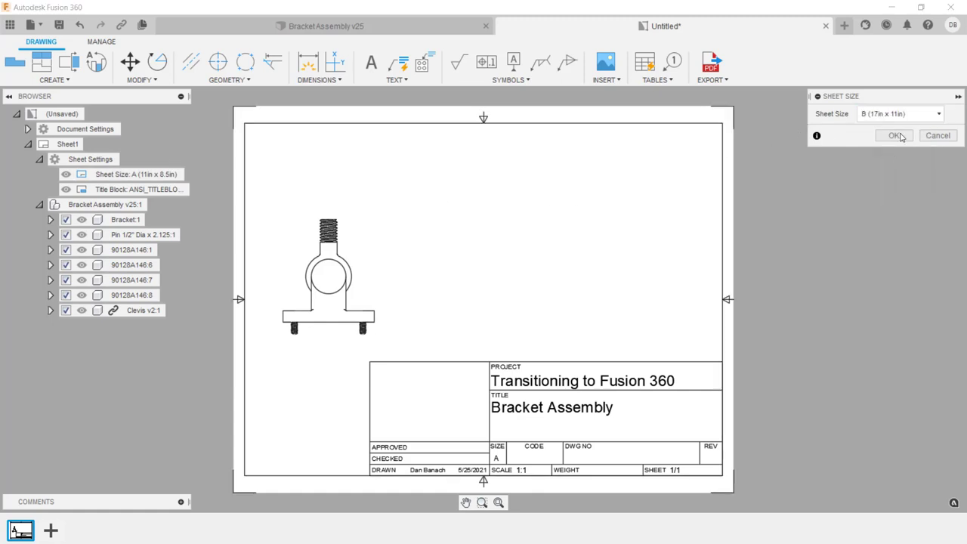
pyautogui.click(898, 136)
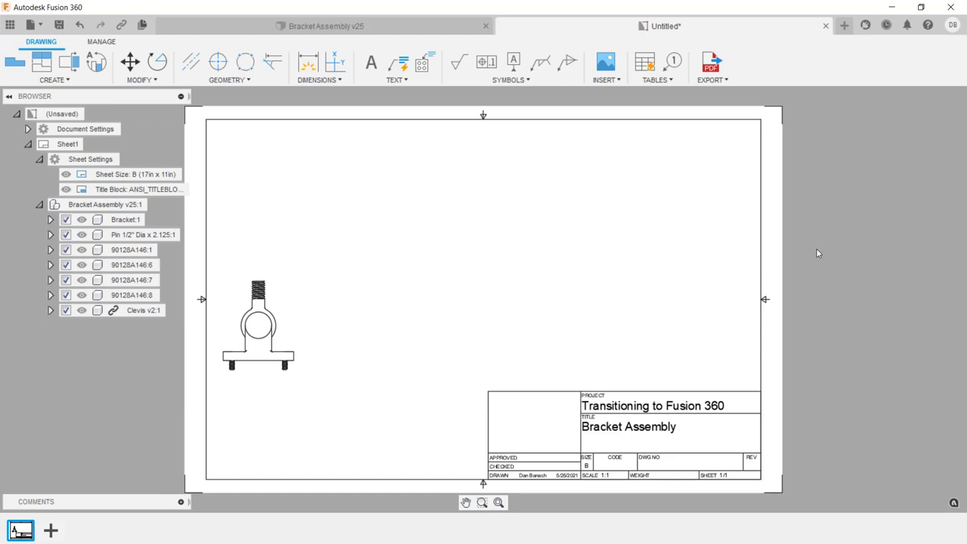
pyautogui.scroll(3, 578, 385)
pyautogui.moveTo(578, 385); pyautogui.dragTo(518, 230, button='middle')
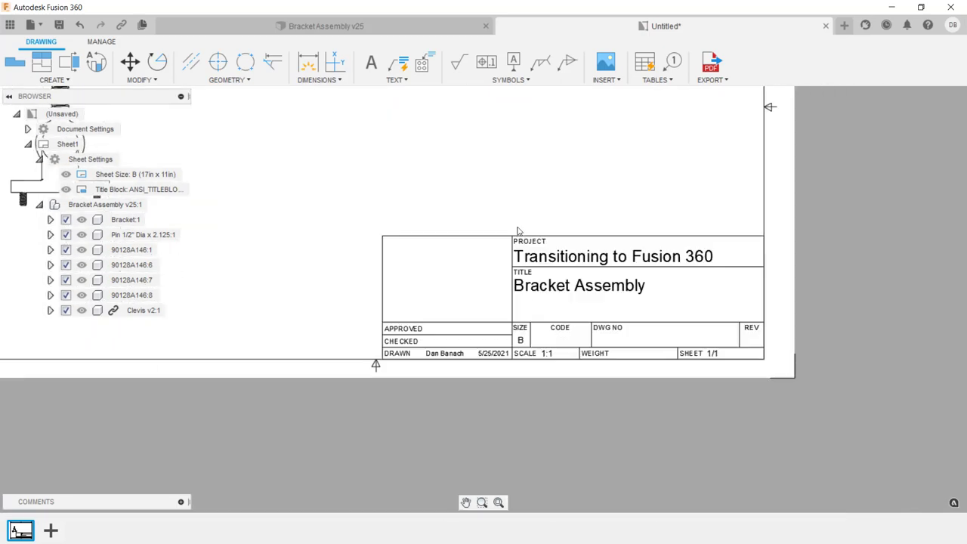
# - Enter the approver's initials in the title block's APPROVED field
pyautogui.doubleClick(423, 340)
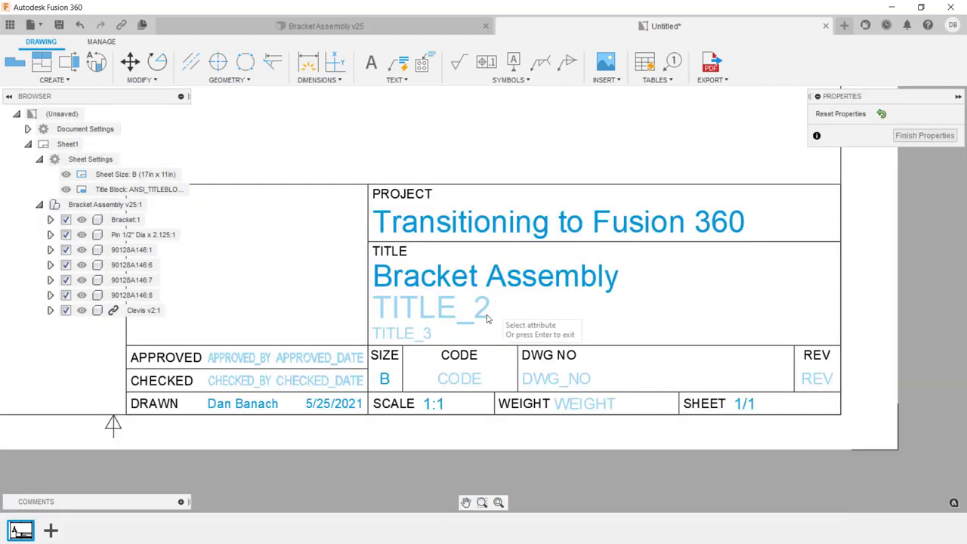
pyautogui.click(238, 358)
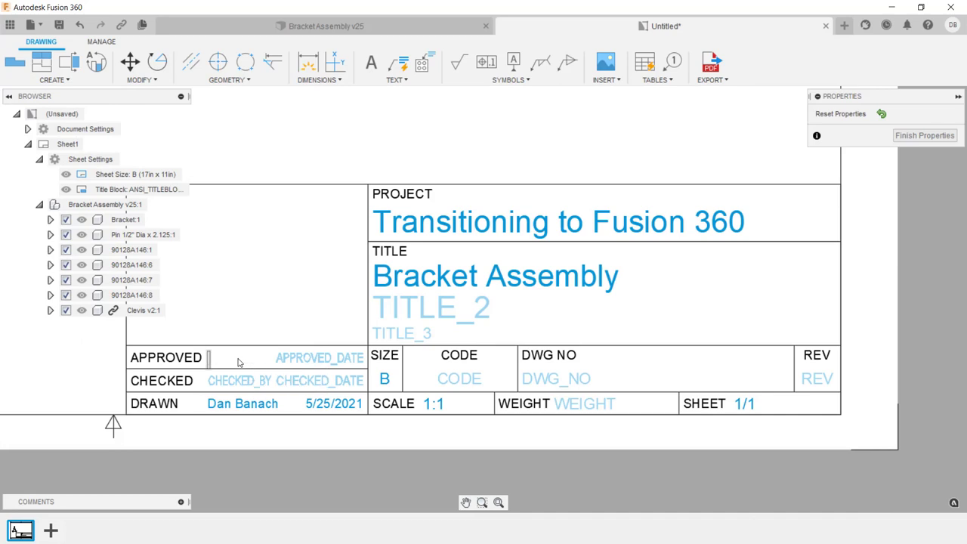
pyautogui.write('DTB')
pyautogui.press('Escape')
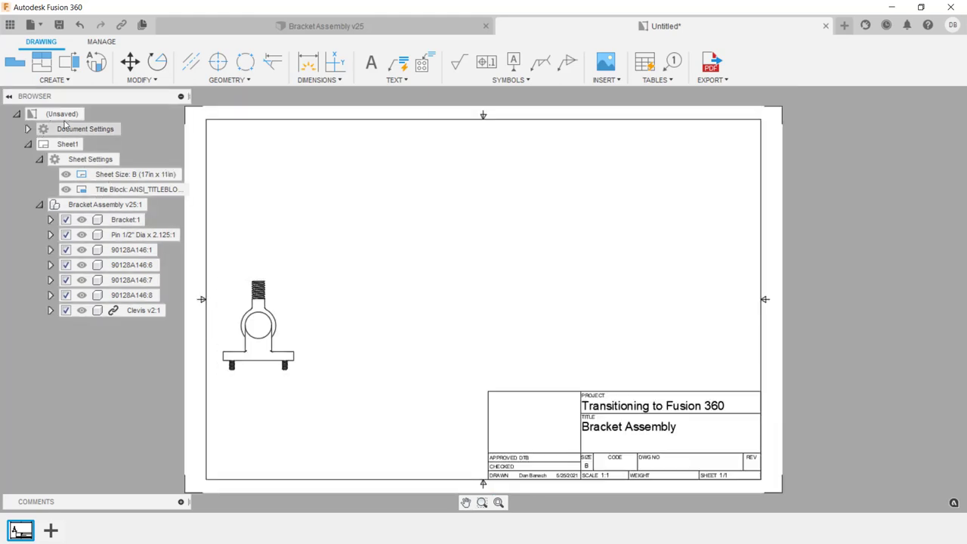
# - Project side, top and isometric views from the front view
pyautogui.click(47, 68)
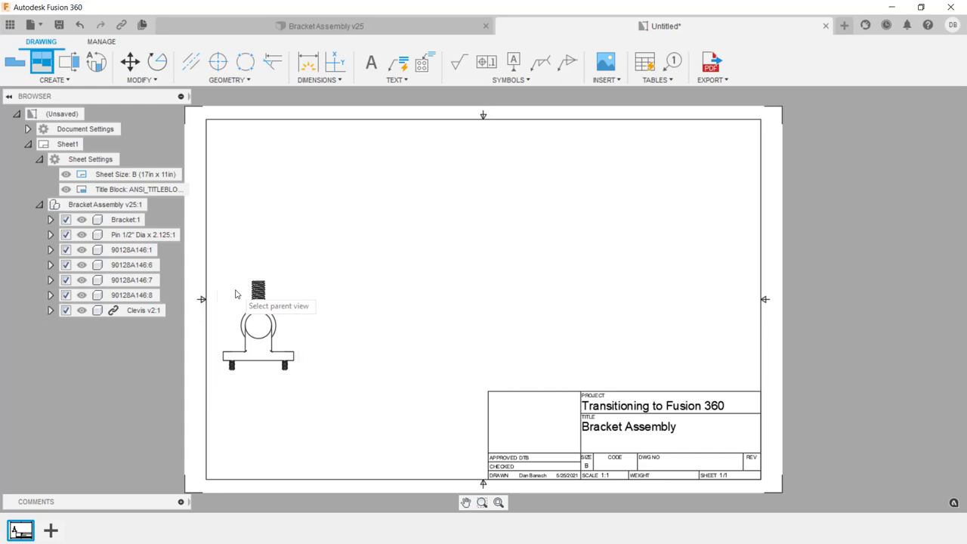
pyautogui.click(261, 310)
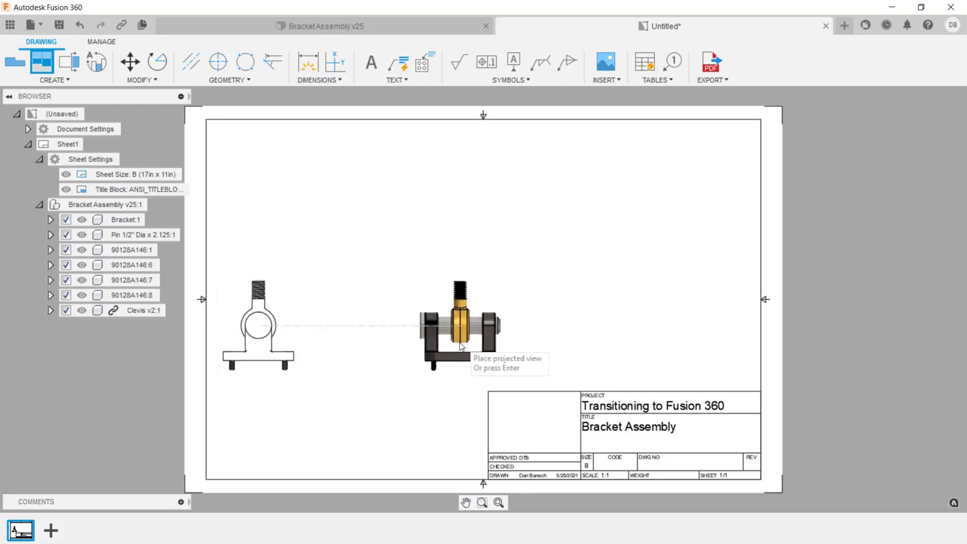
pyautogui.click(457, 344)
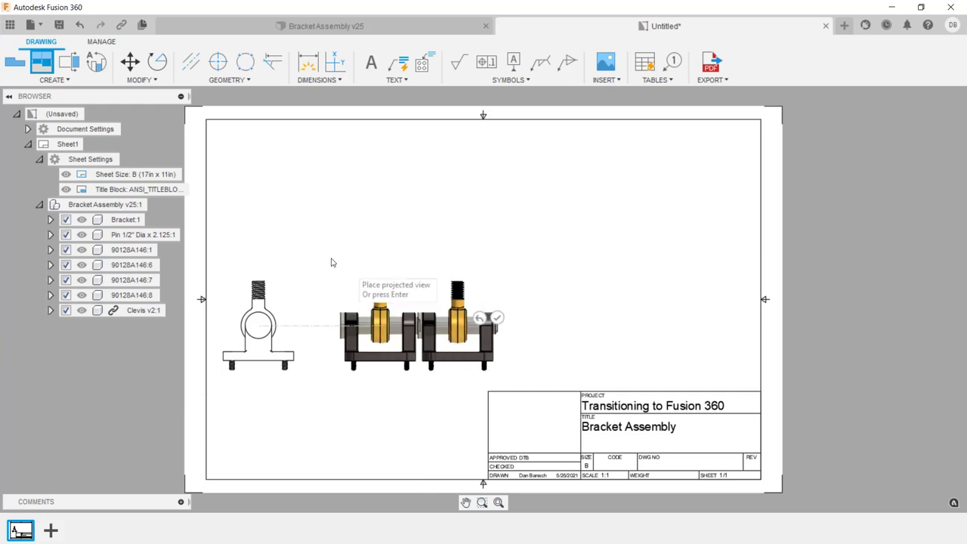
pyautogui.click(580, 195)
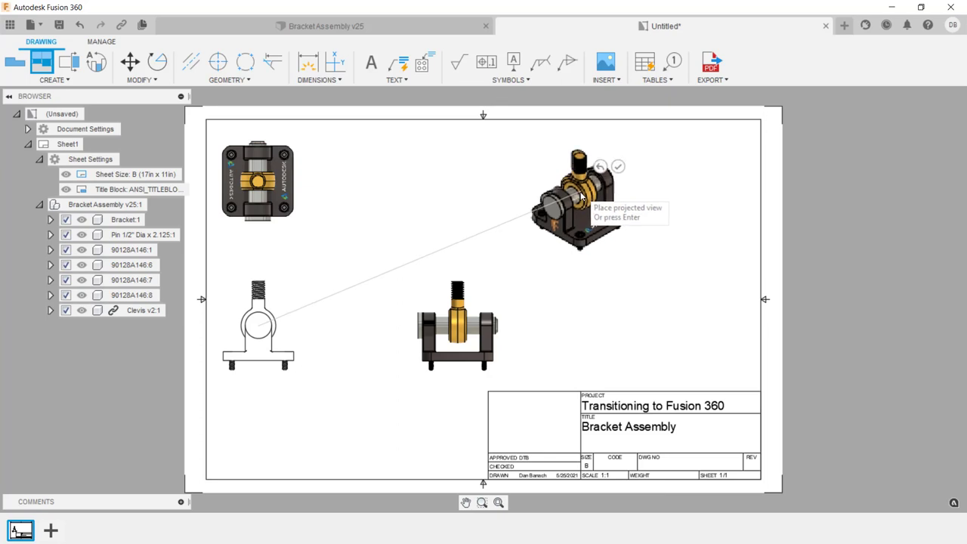
pyautogui.click(617, 166)
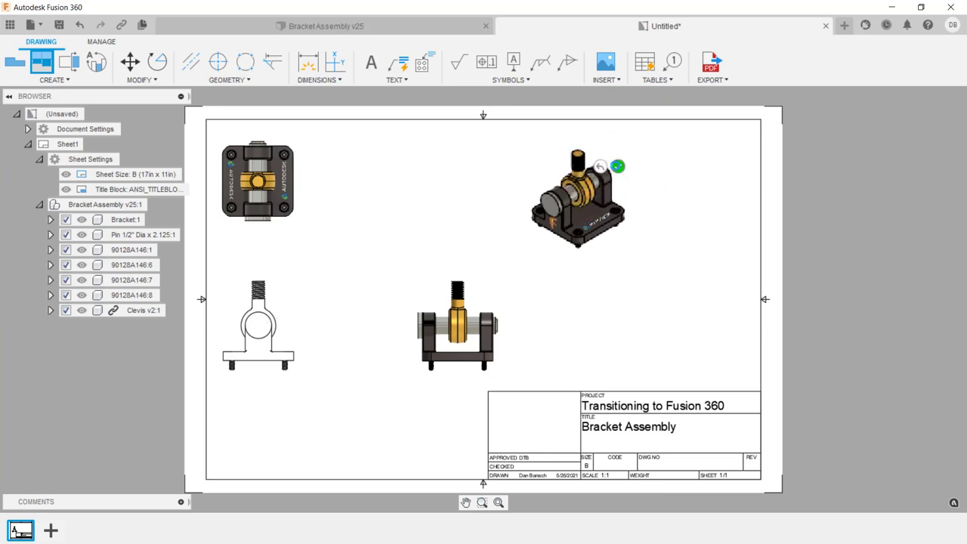
pyautogui.scroll(2, 270, 312)
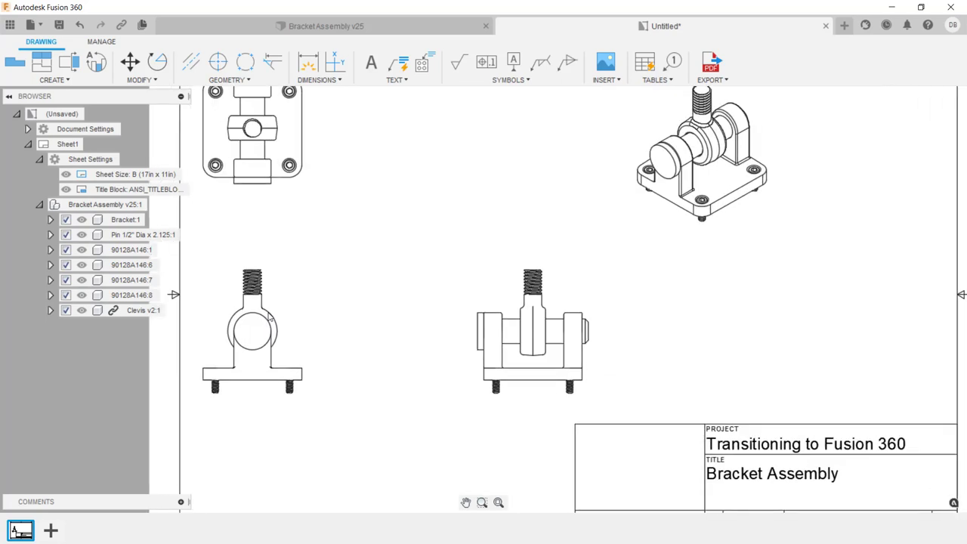
pyautogui.scroll(2, 270, 317)
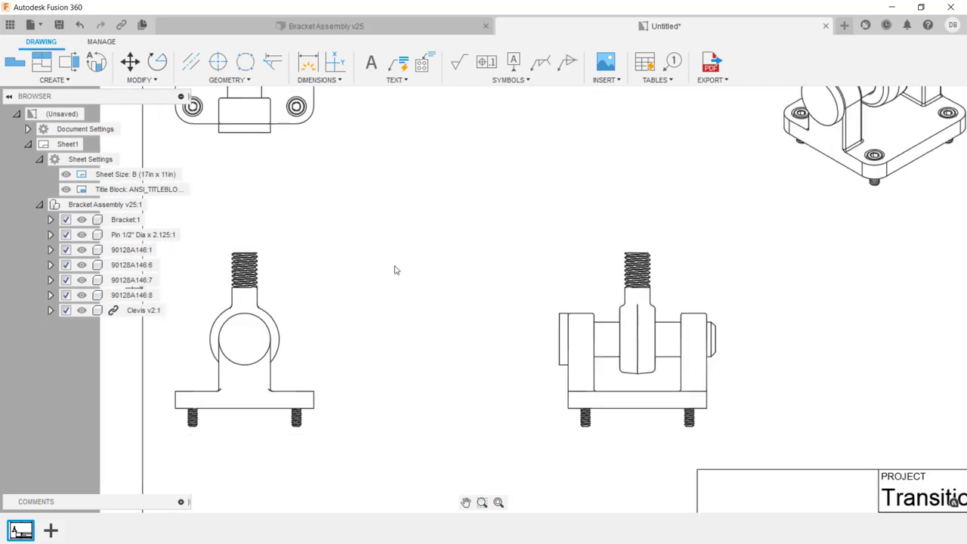
# - Cut full section A-A vertically through the front view and place it beside it
pyautogui.click(72, 70)
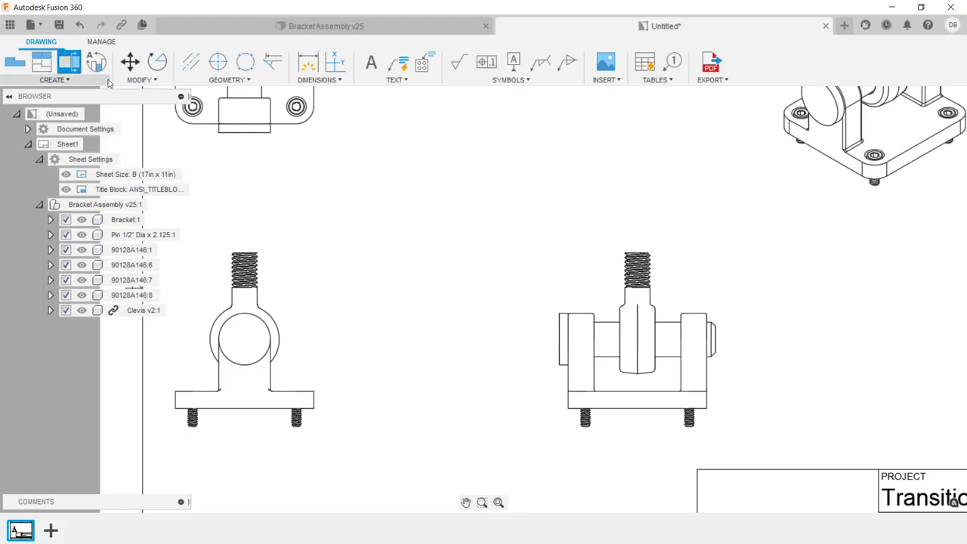
pyautogui.click(205, 277)
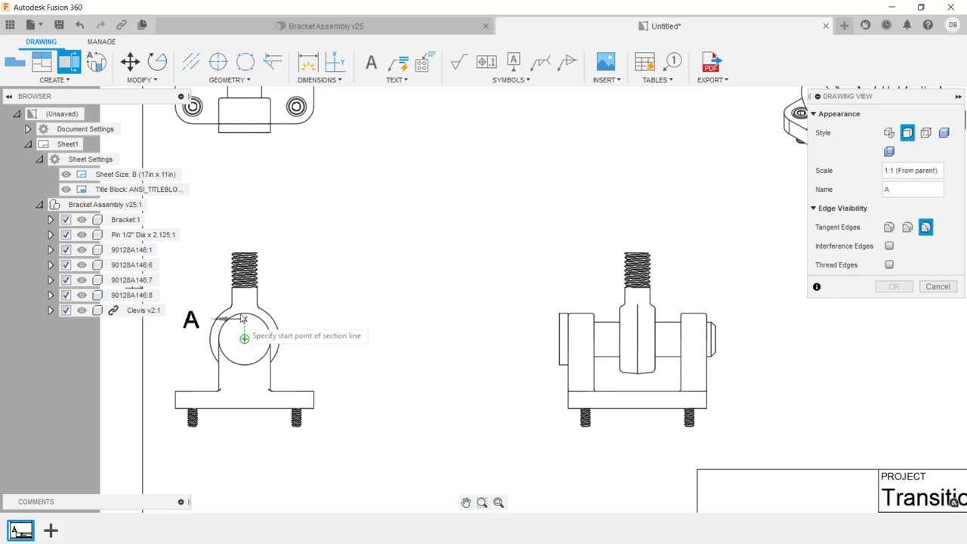
pyautogui.click(246, 230)
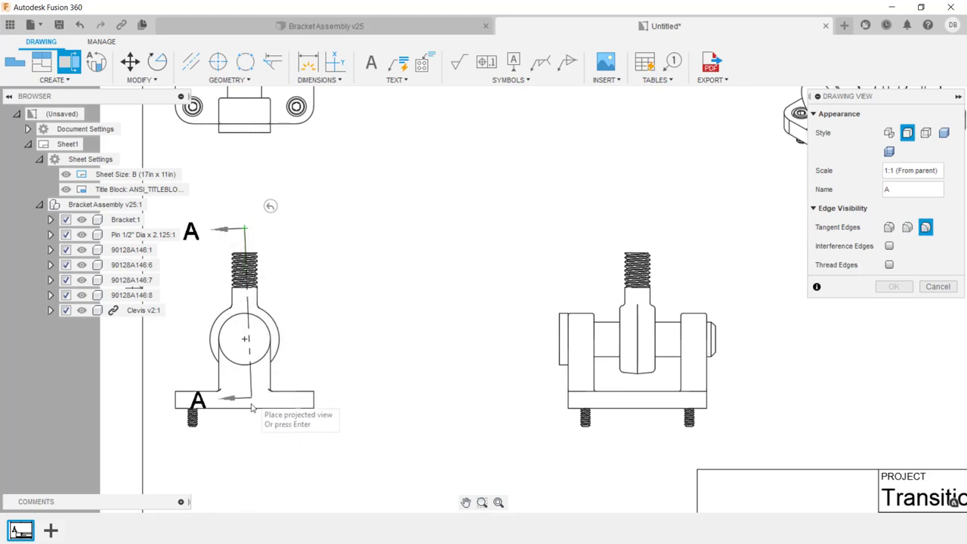
pyautogui.click(246, 453)
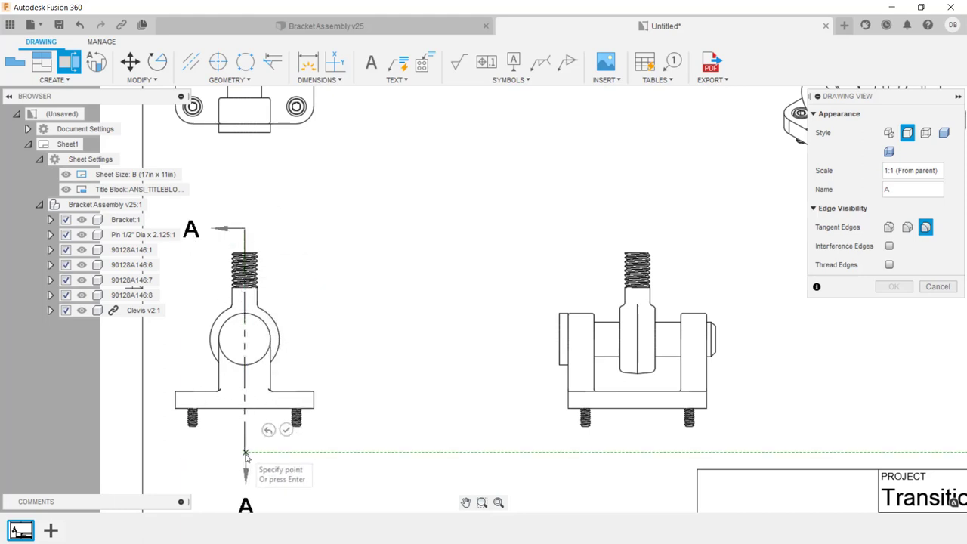
pyautogui.click(285, 429)
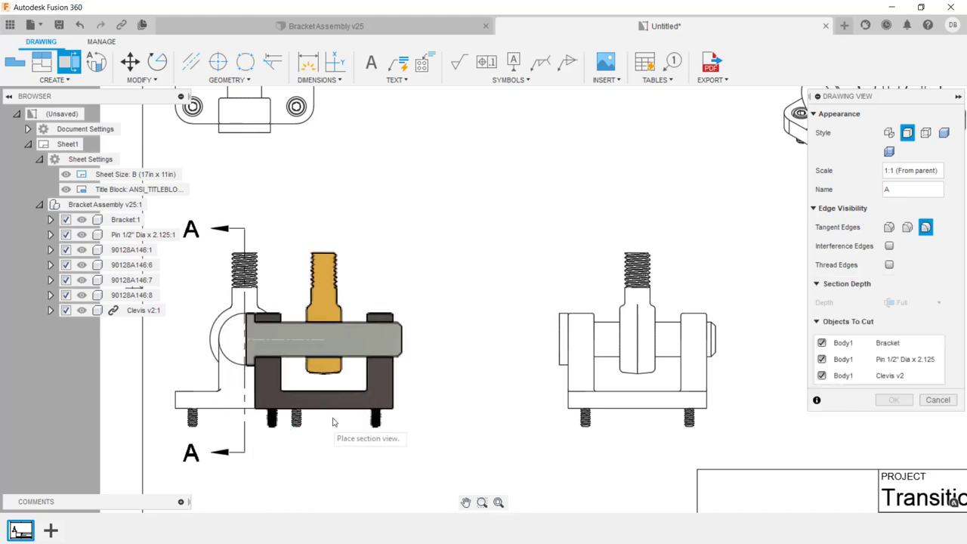
pyautogui.click(445, 396)
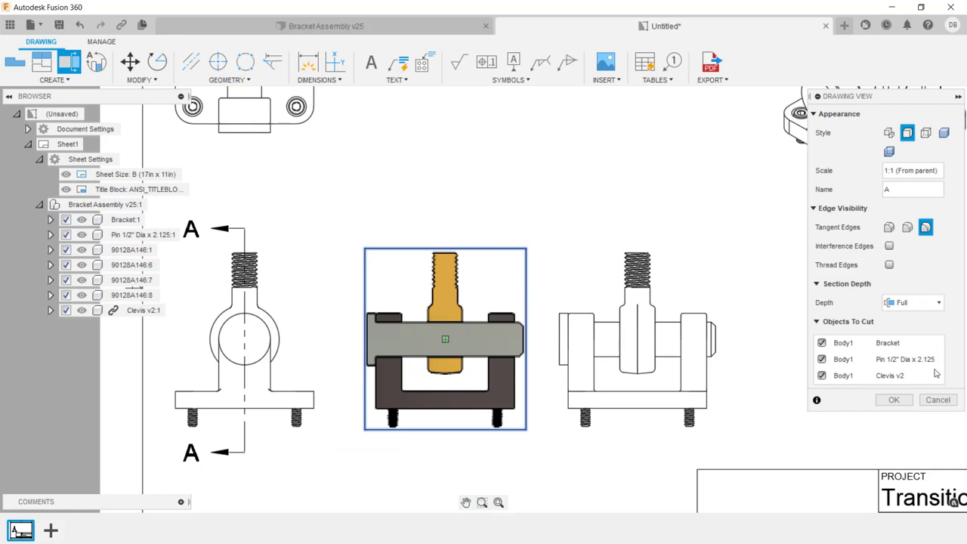
pyautogui.click(895, 399)
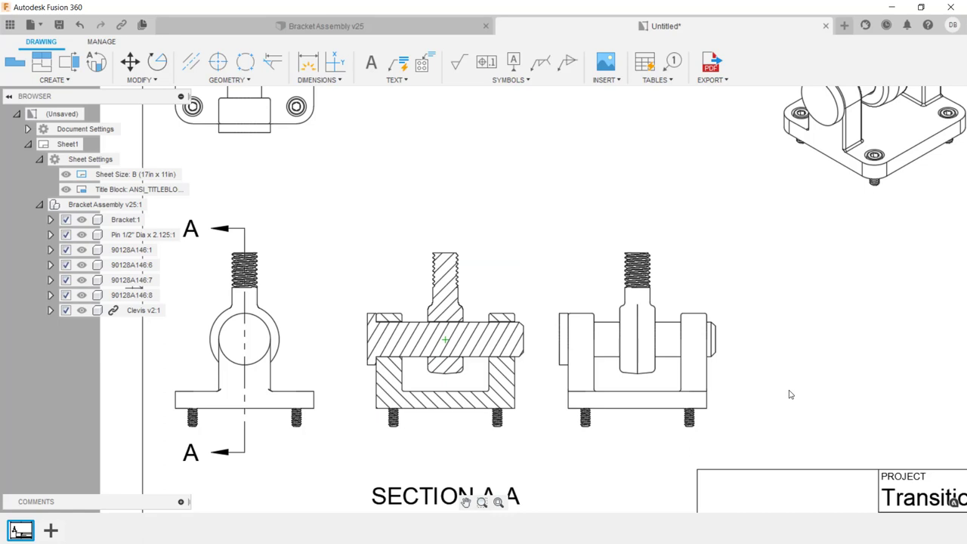
pyautogui.click(661, 376)
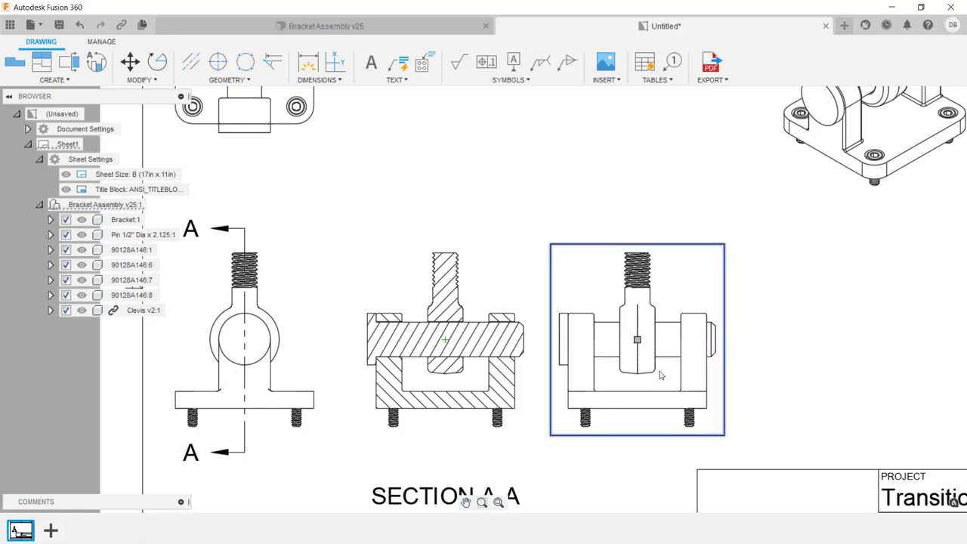
# - Delete the right-side view and move Section A-A and the front view to close the gap
pyautogui.rightClick(650, 361)
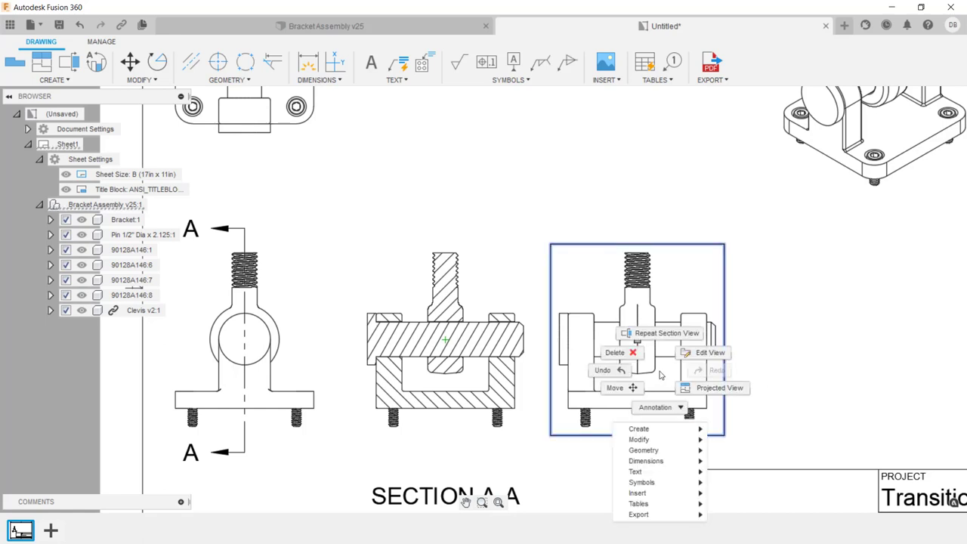
pyautogui.click(616, 353)
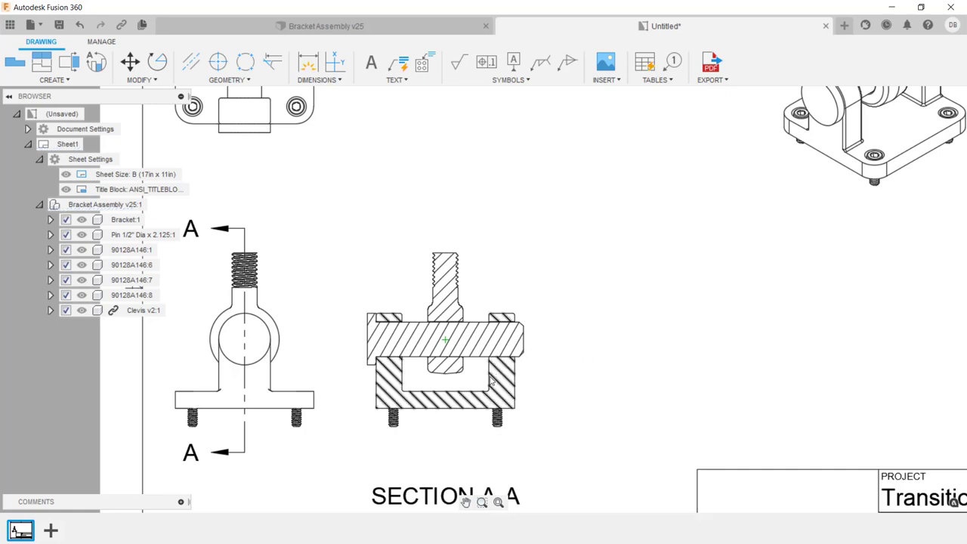
pyautogui.click(456, 358)
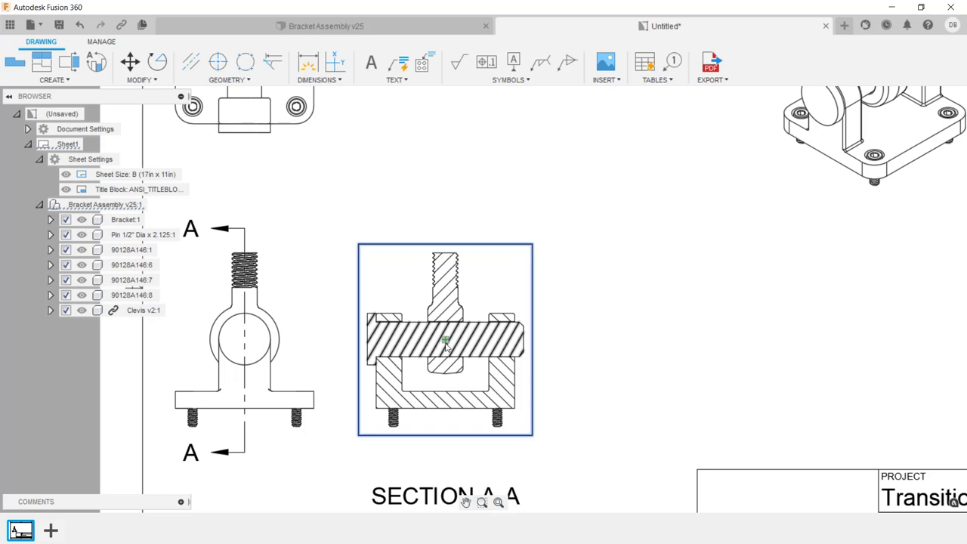
pyautogui.moveTo(445, 341); pyautogui.dragTo(531, 346)
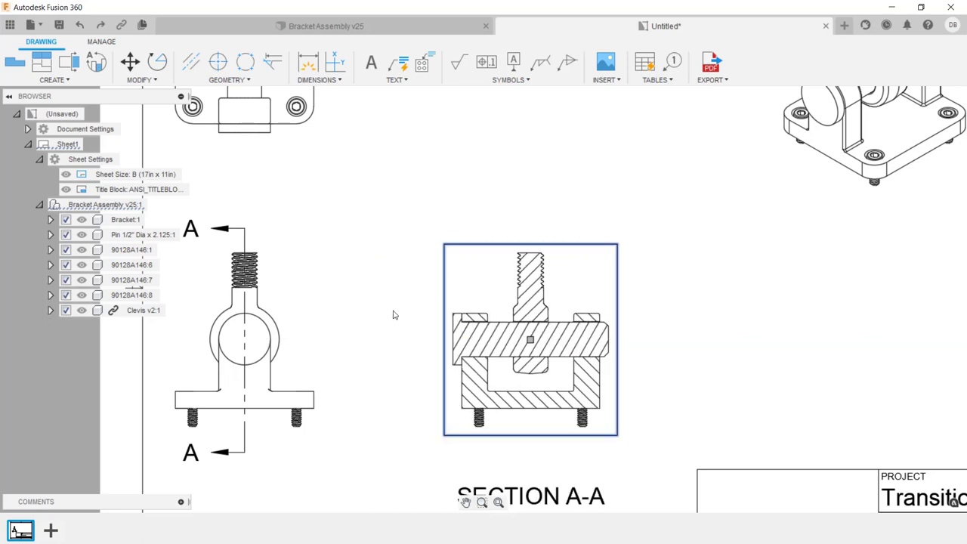
pyautogui.click(246, 339)
pyautogui.moveTo(244, 340)
pyautogui.mouseDown()
pyautogui.moveTo(287, 343)
pyautogui.moveTo(306, 361)
pyautogui.moveTo(265, 375)
pyautogui.moveTo(294, 383)
pyautogui.moveTo(274, 382)
pyautogui.mouseUp()
pyautogui.press('F6')
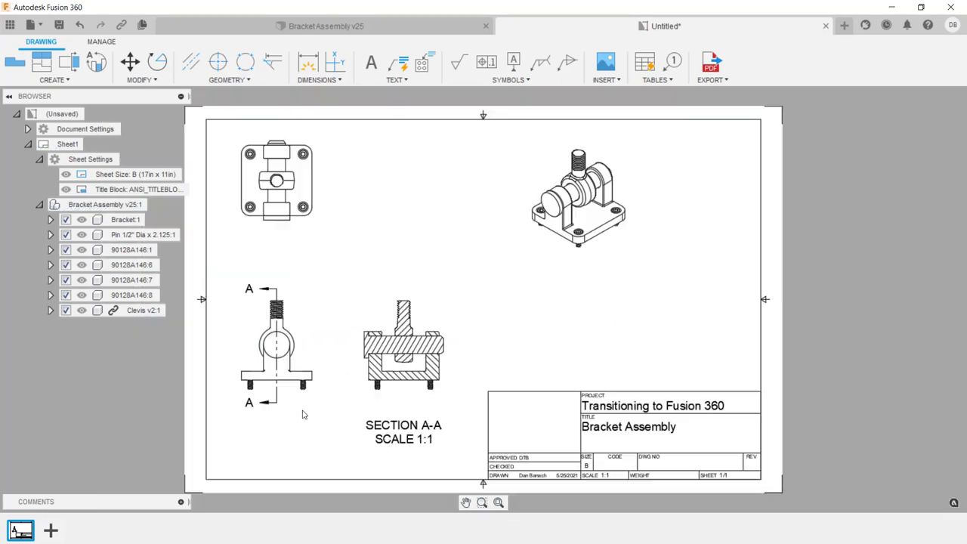
# - Change the front view's scale to 1:2, then restore it to 1:1
pyautogui.click(299, 322)
pyautogui.rightClick(300, 321)
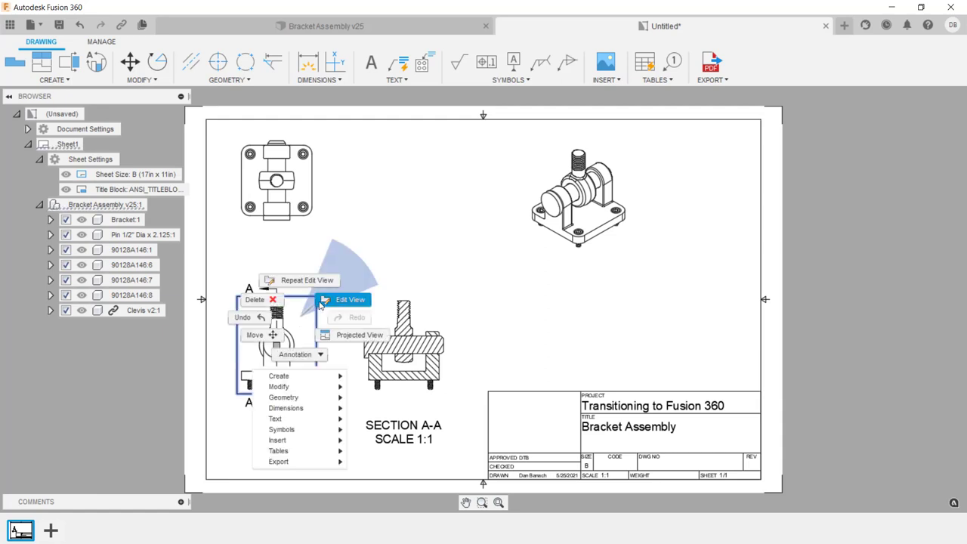
pyautogui.click(330, 301)
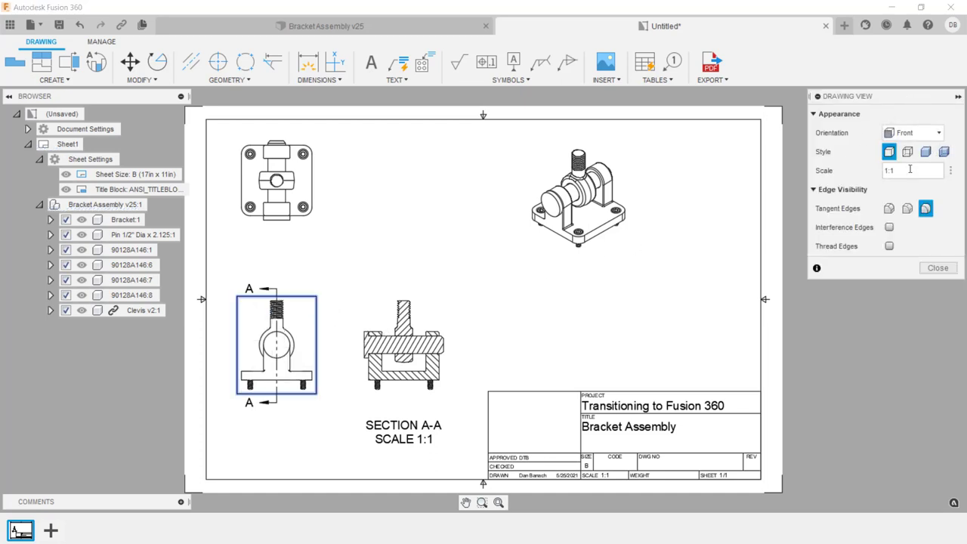
pyautogui.click(951, 172)
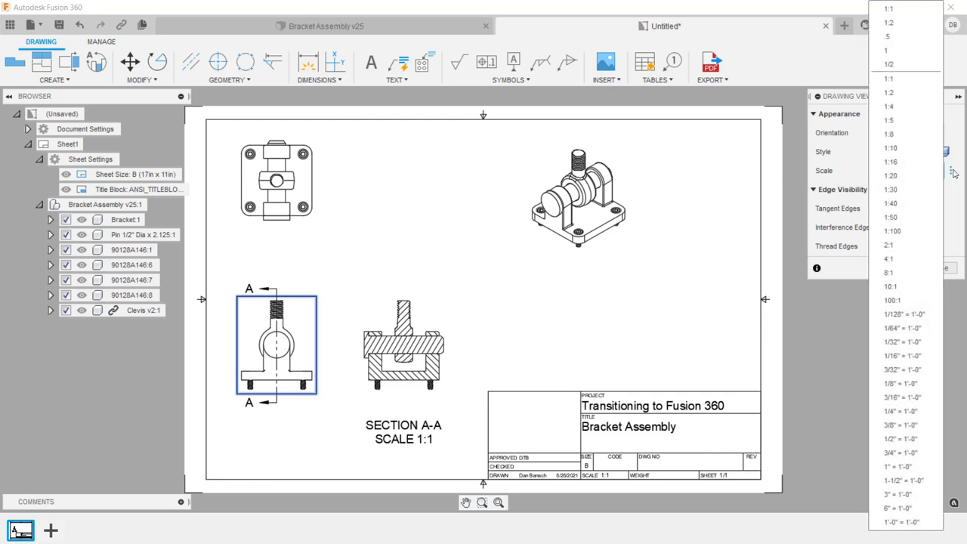
pyautogui.click(907, 94)
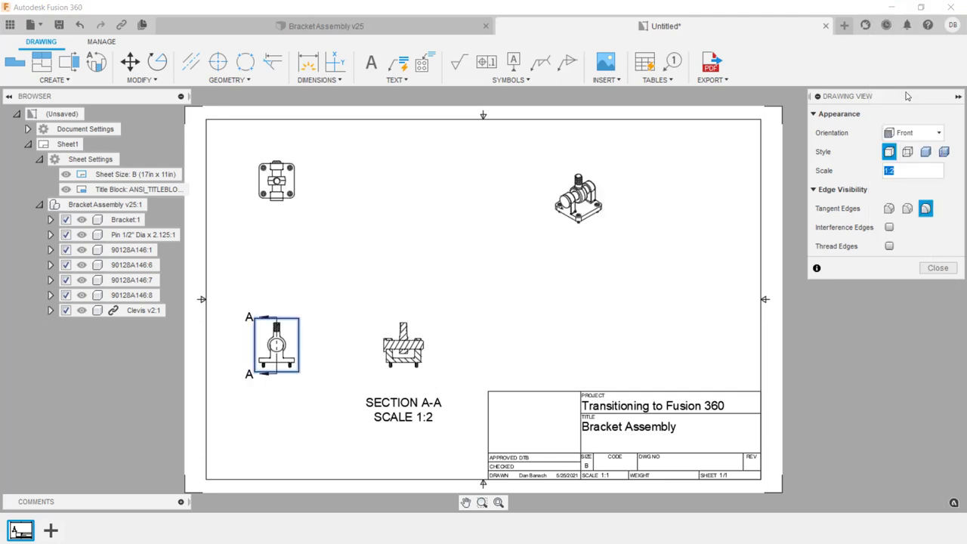
pyautogui.click(951, 172)
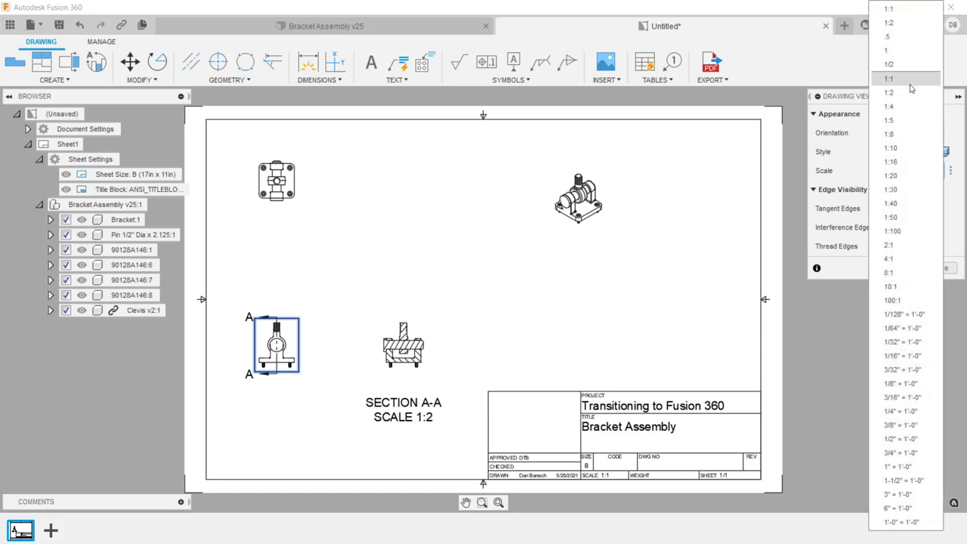
pyautogui.click(910, 81)
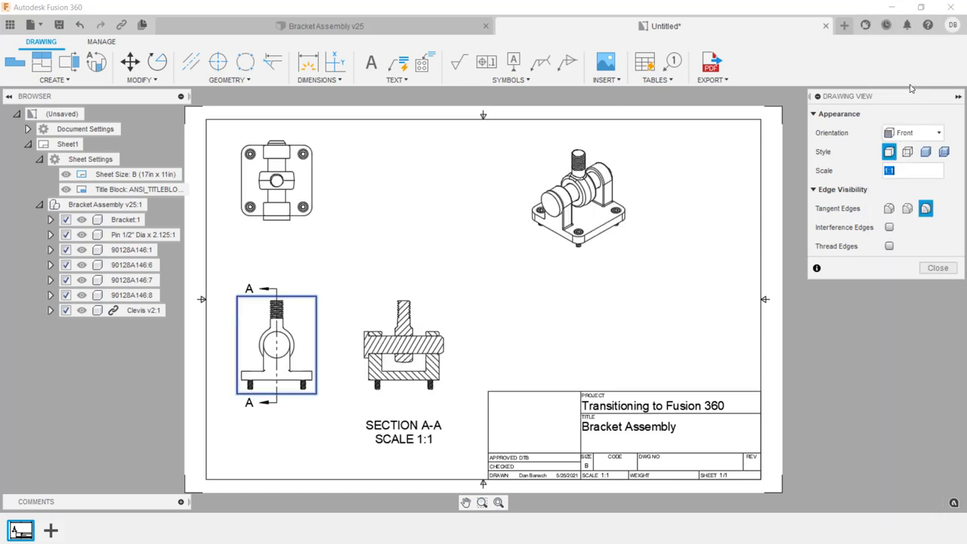
pyautogui.click(938, 268)
# - Set the isometric view's display style to Shaded
pyautogui.scroll(5, 621, 200)
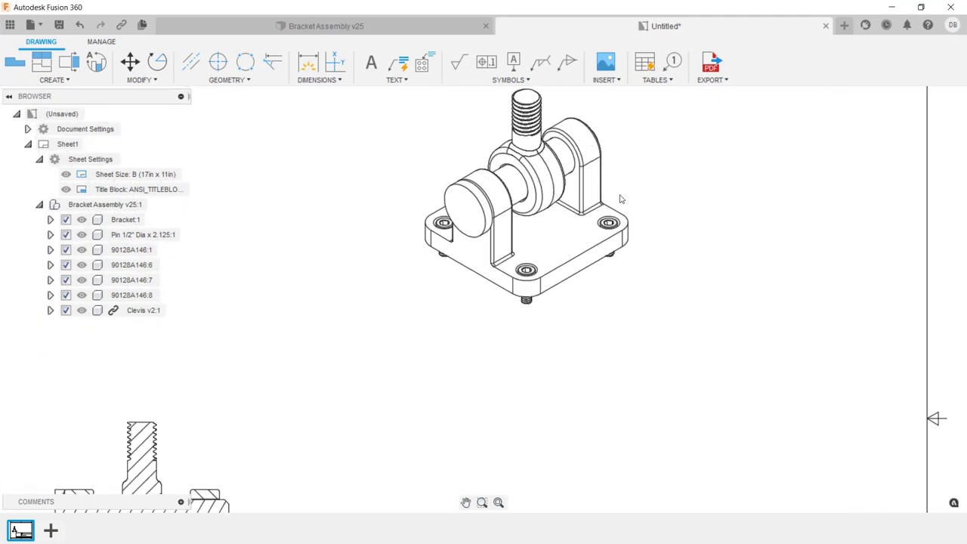
pyautogui.doubleClick(622, 181)
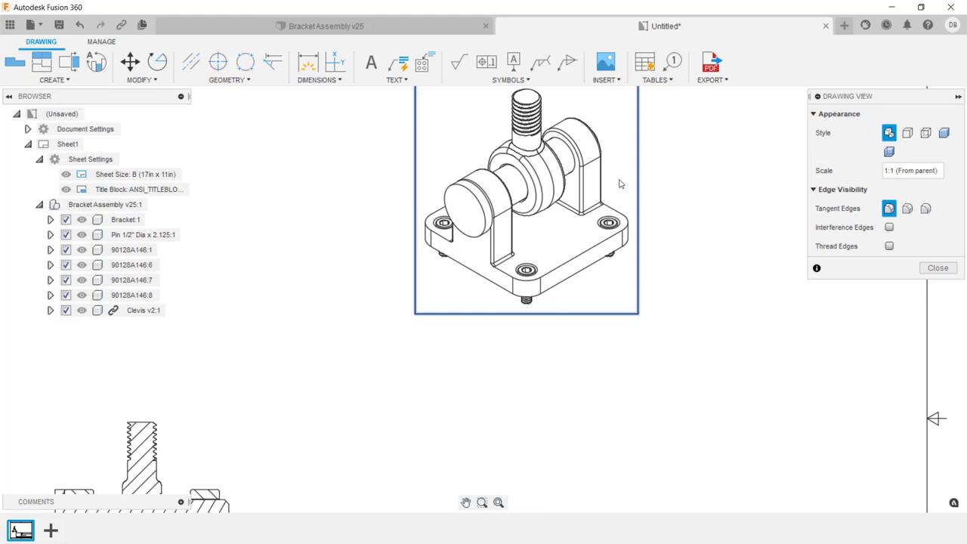
pyautogui.click(946, 134)
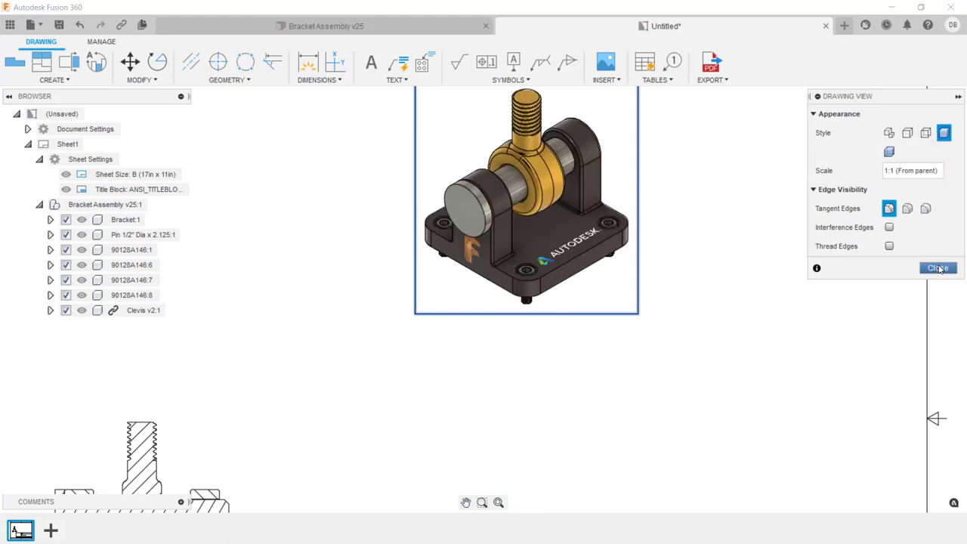
pyautogui.click(933, 267)
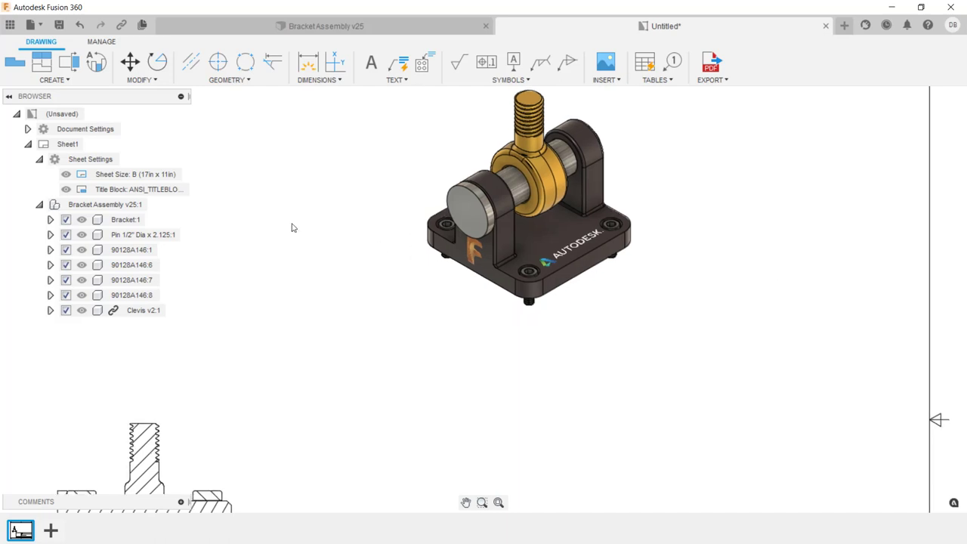
pyautogui.moveTo(292, 227)
pyautogui.mouseDown(button='middle')
pyautogui.moveTo(648, 360)
pyautogui.moveTo(678, 313)
pyautogui.mouseUp(button='middle')
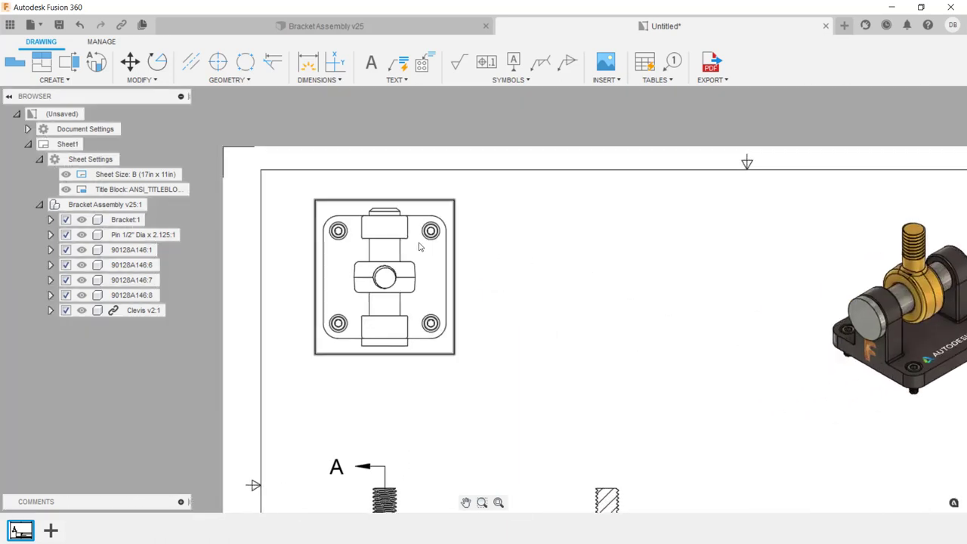
# - Add a vertical centerline through the top view, extended above and below its outline
pyautogui.scroll(1, 420, 246)
pyautogui.scroll(1, 468, 275)
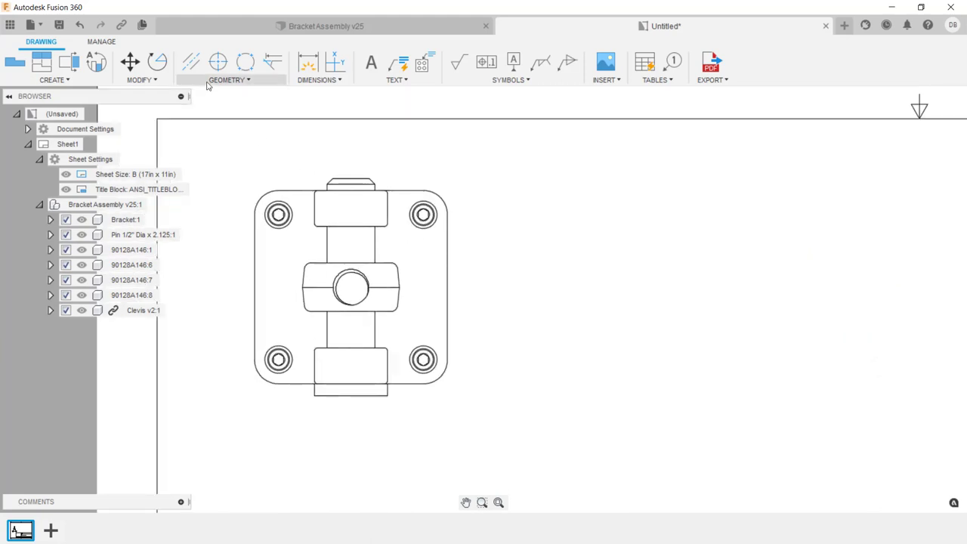
pyautogui.click(191, 62)
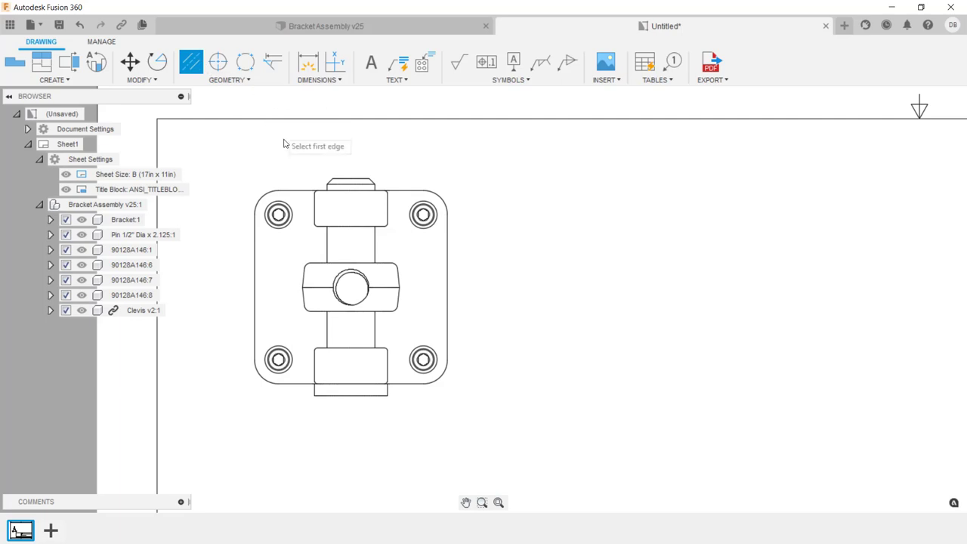
pyautogui.click(315, 212)
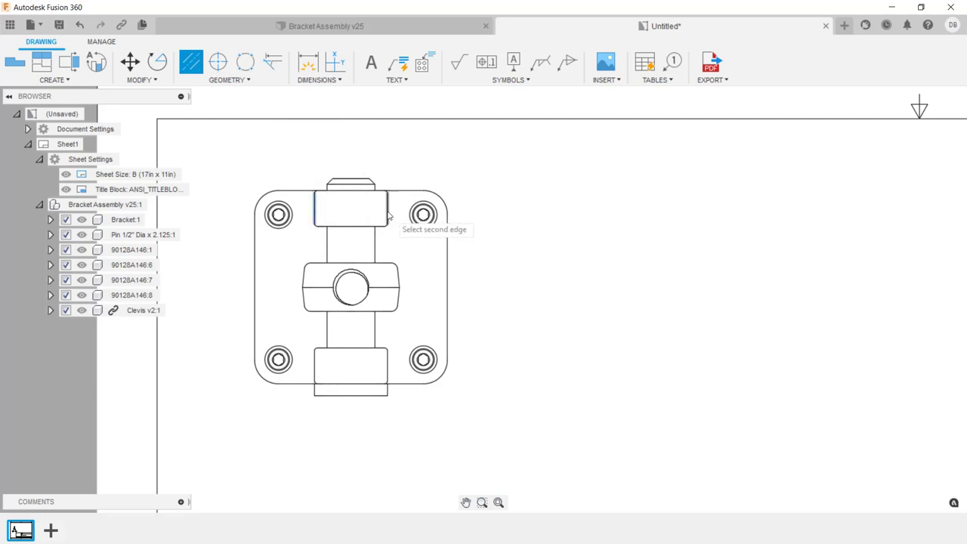
pyautogui.click(387, 216)
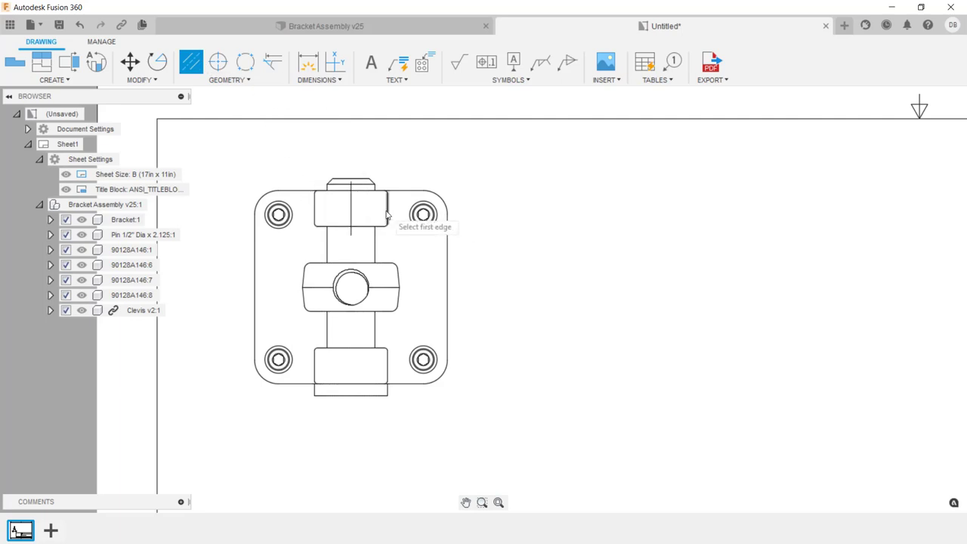
pyautogui.press('Escape')
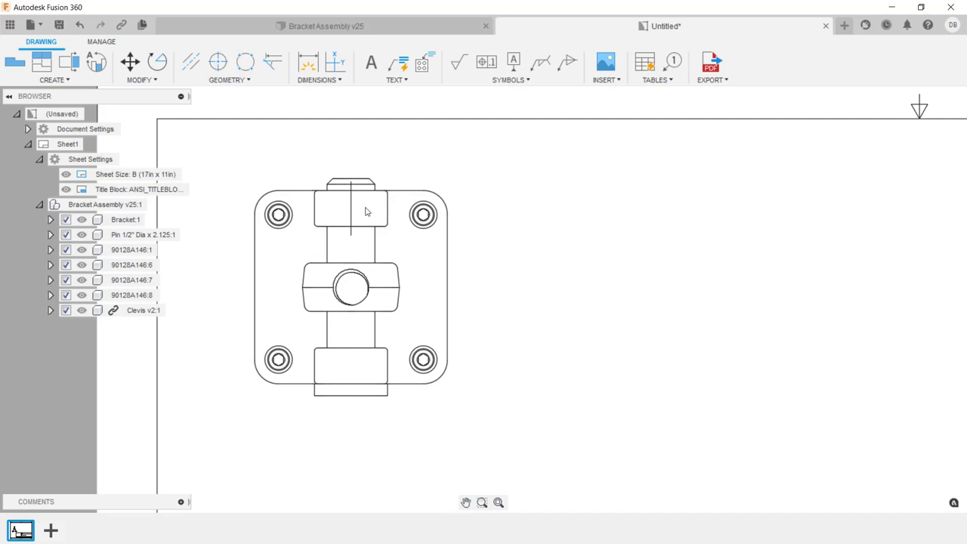
pyautogui.click(353, 211)
pyautogui.click(352, 234)
pyautogui.click(350, 417)
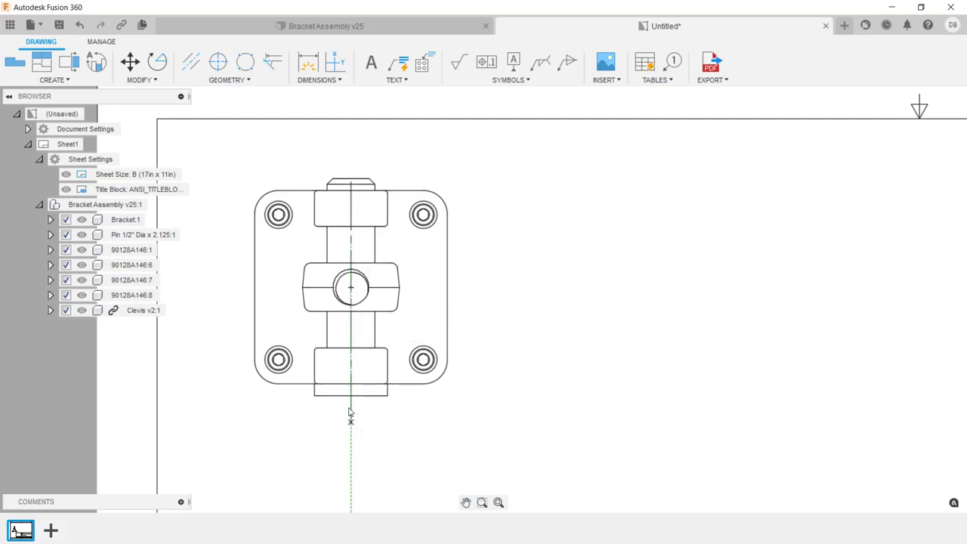
pyautogui.click(350, 183)
pyautogui.click(351, 153)
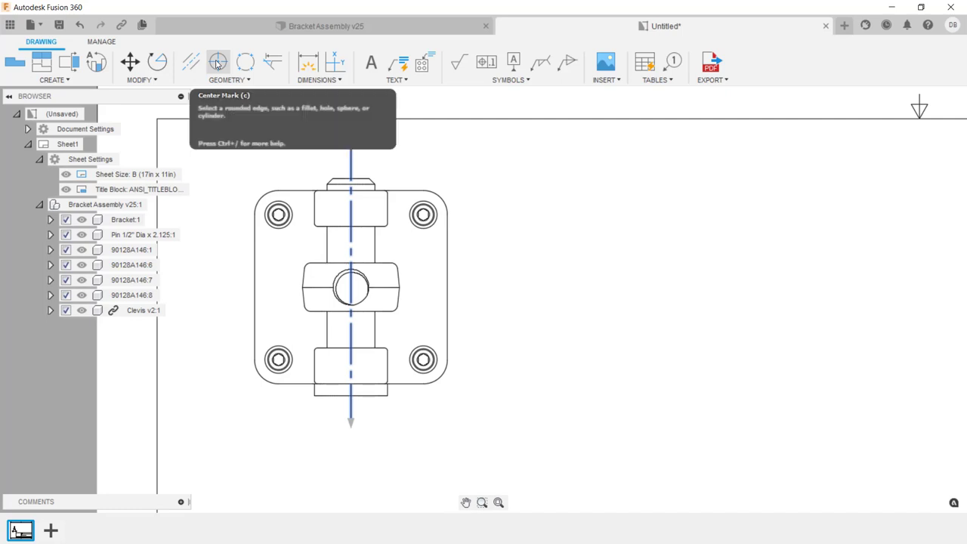
# - Place center marks on all four corner holes of the top view
pyautogui.click(217, 63)
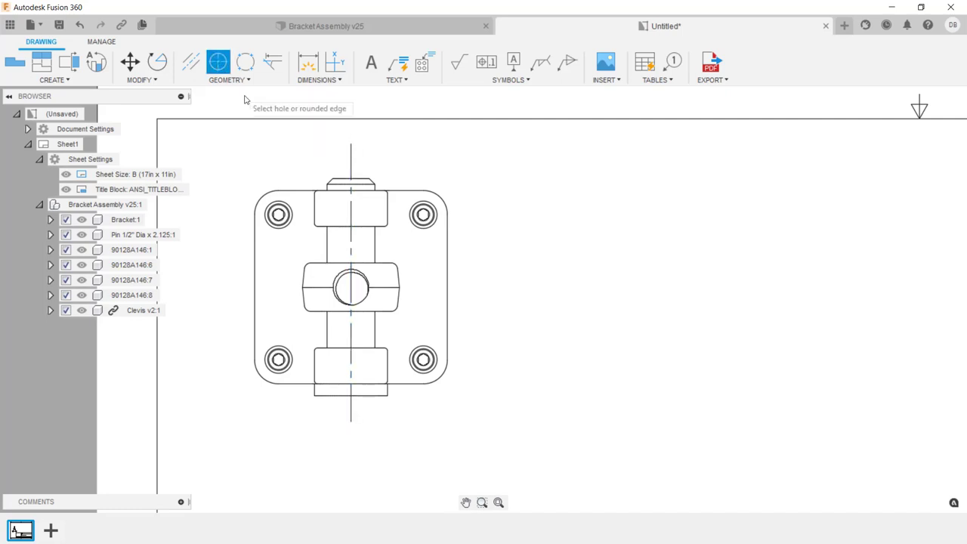
pyautogui.click(285, 213)
pyautogui.click(424, 214)
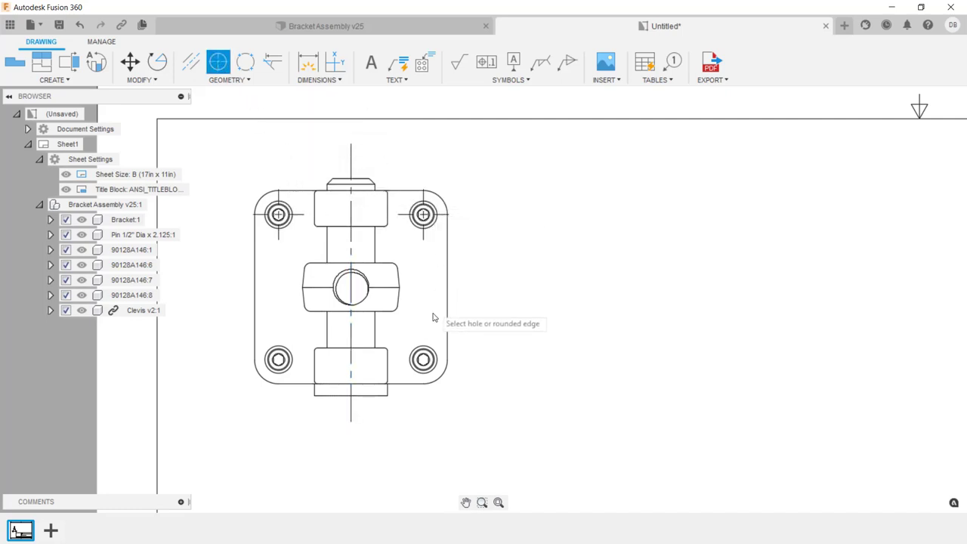
pyautogui.click(427, 362)
pyautogui.click(286, 366)
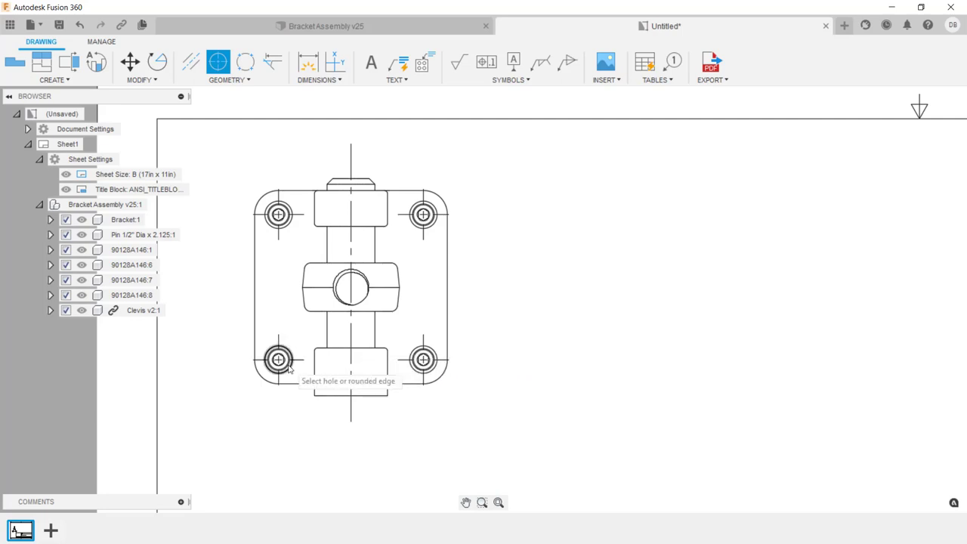
pyautogui.click(340, 81)
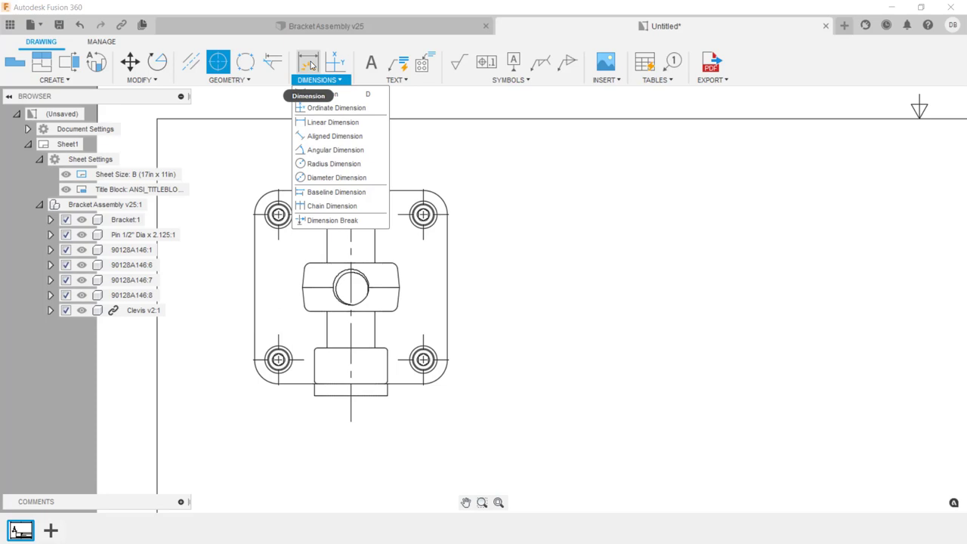
# - Add vertical dimensions to the top view: 2 for overall height and 1.5 for the left hole spacing
pyautogui.click(311, 66)
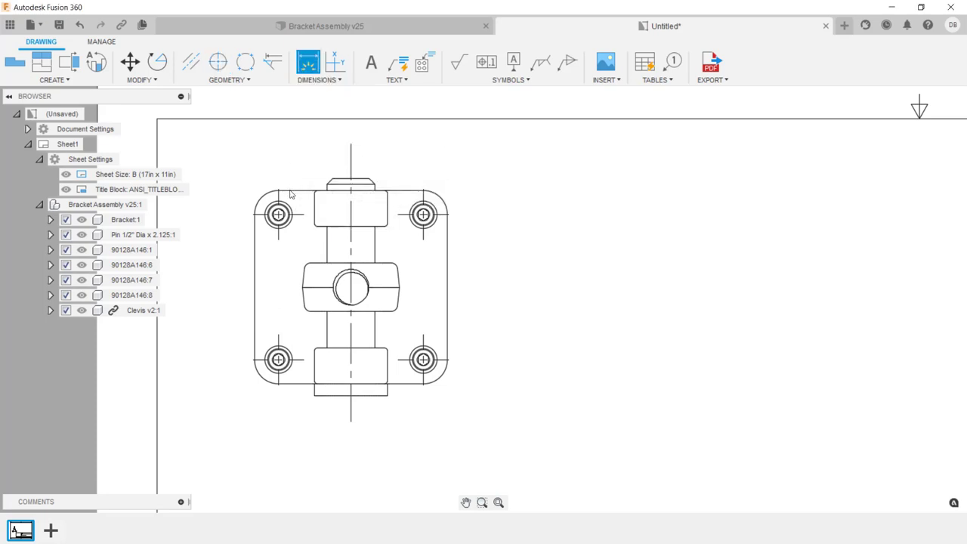
pyautogui.click(289, 383)
pyautogui.click(222, 323)
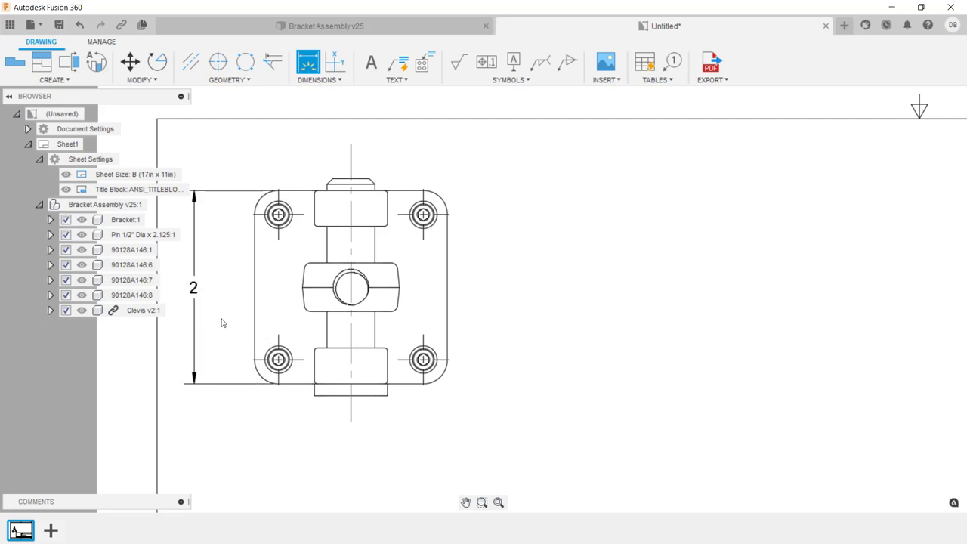
pyautogui.click(253, 358)
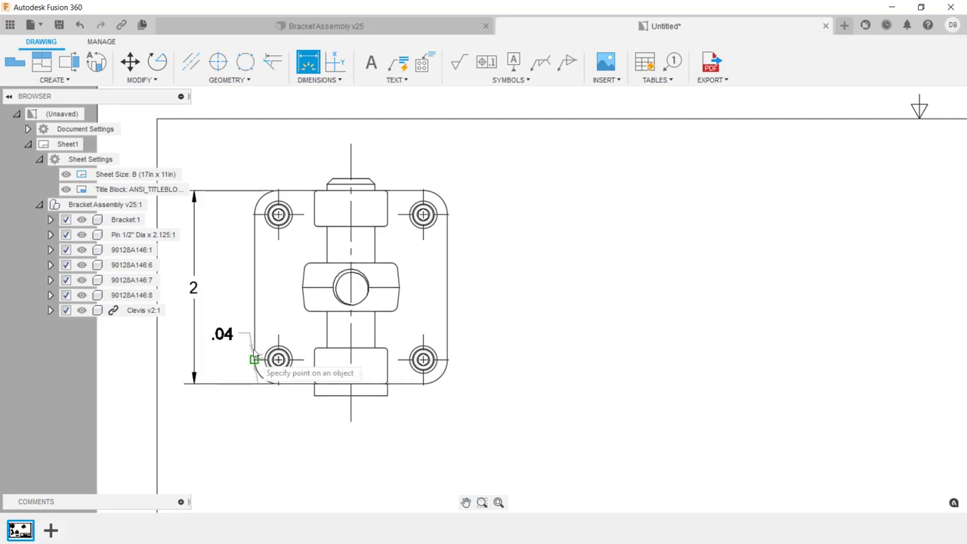
pyautogui.click(254, 214)
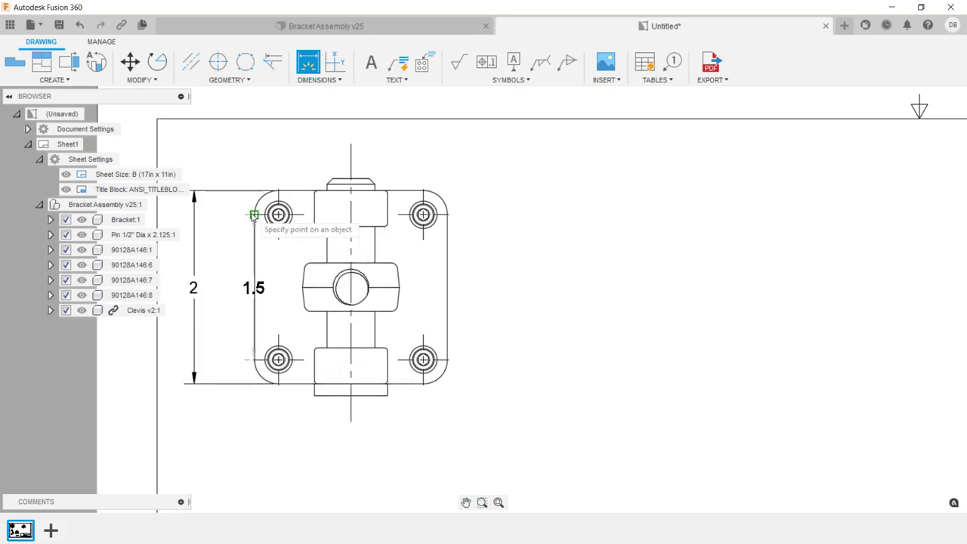
pyautogui.click(219, 240)
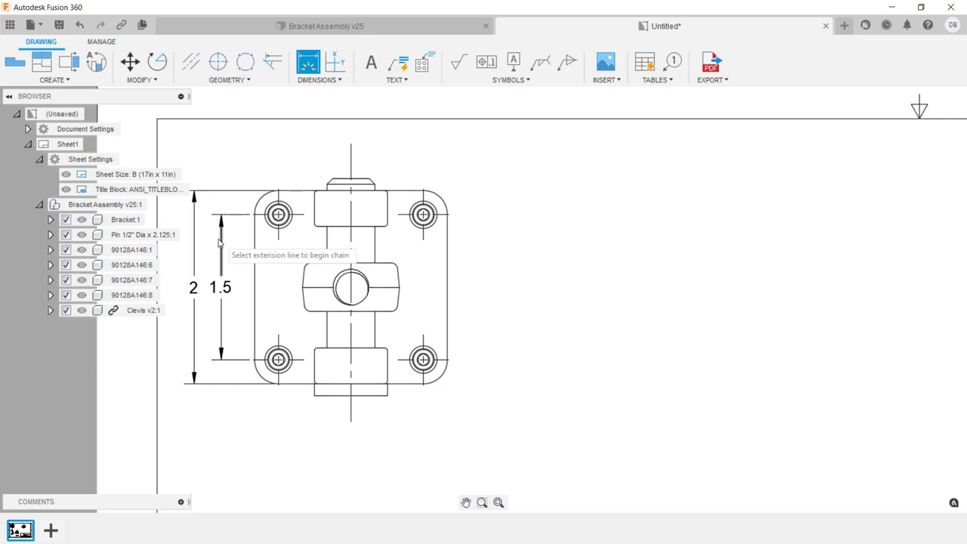
pyautogui.press('Escape')
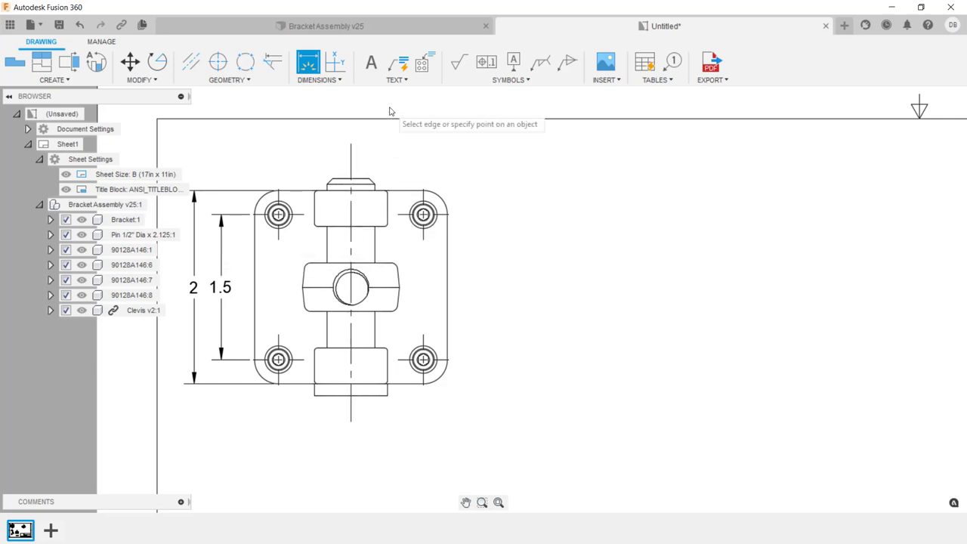
# - Attach a 4X Ø.15 THRU, Ø.28 counterbore .14 deep note to the top-right hole
pyautogui.click(400, 66)
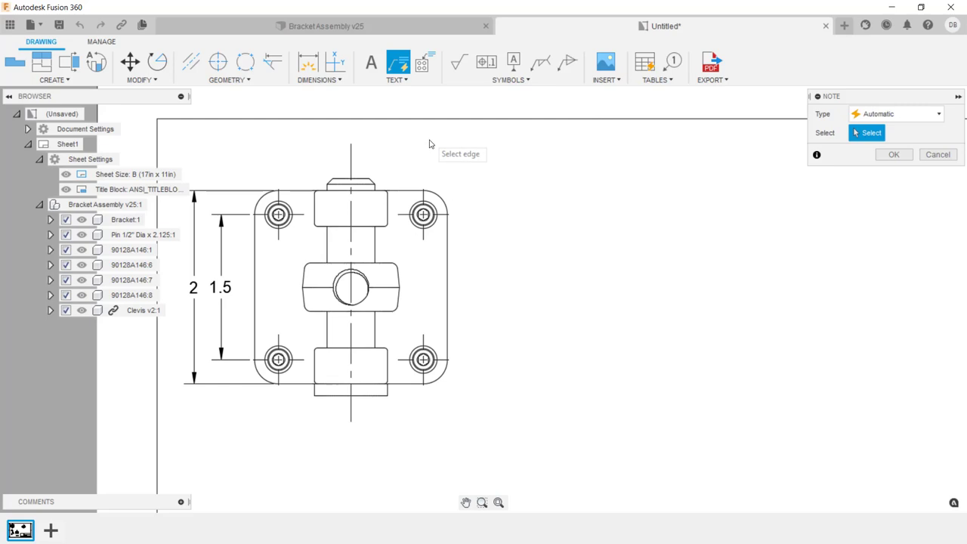
pyautogui.click(435, 214)
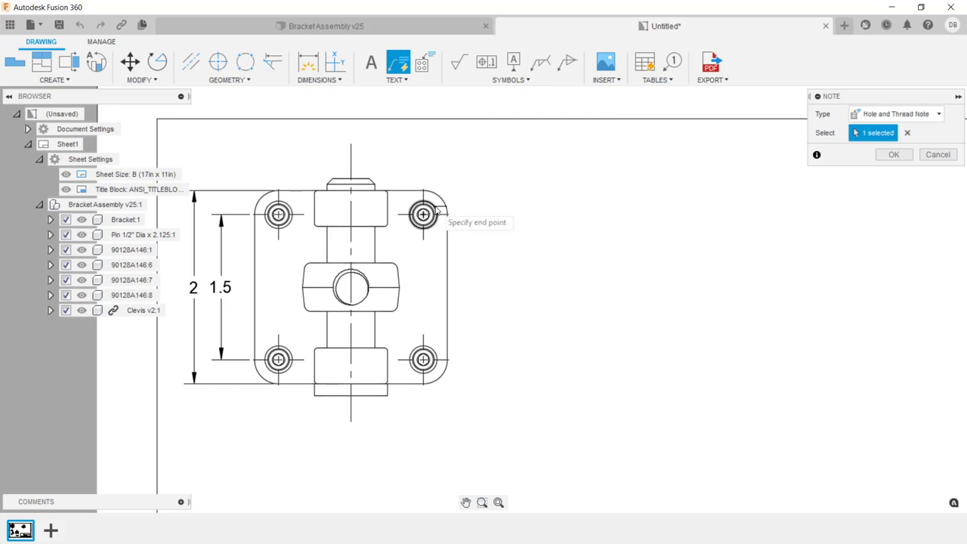
pyautogui.click(482, 174)
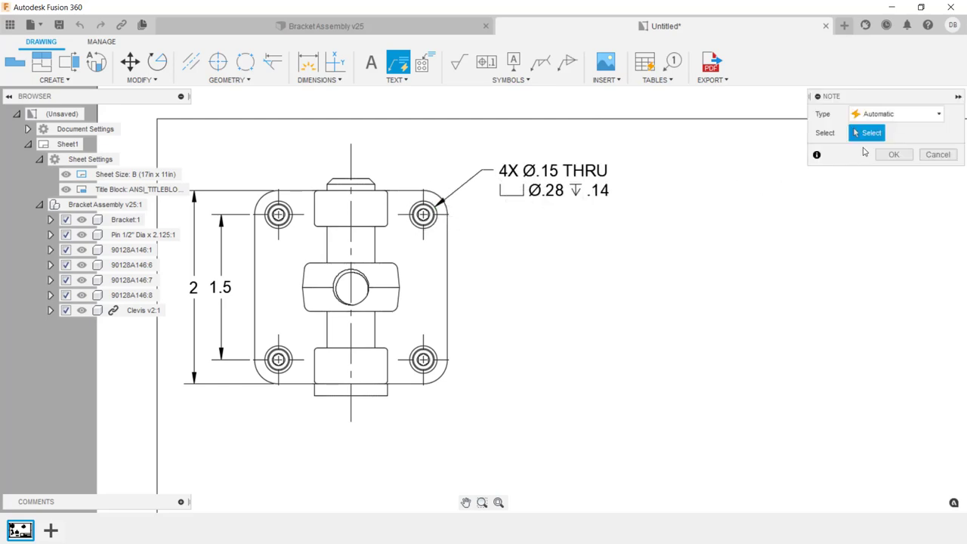
pyautogui.click(885, 155)
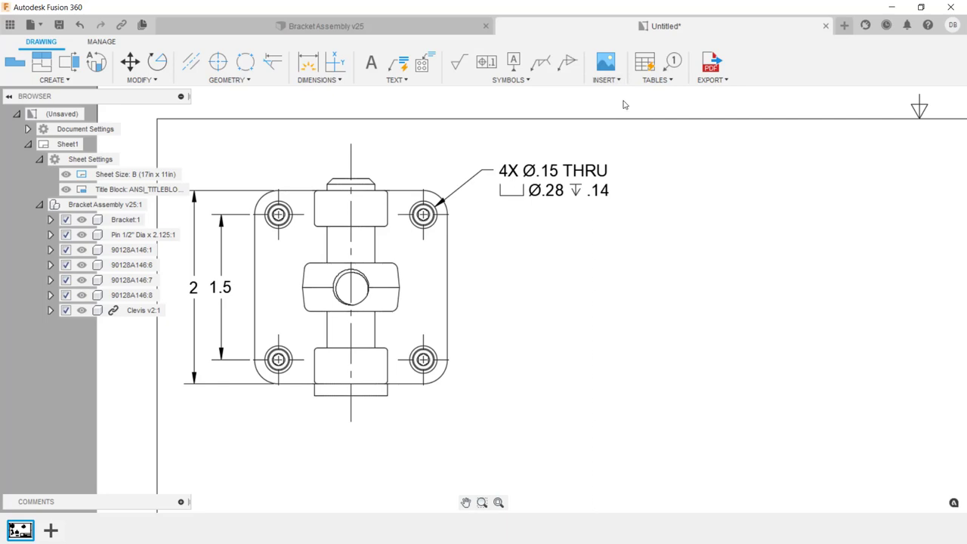
# - Place the four-item parts list above the title block, then switch to the Bracket Assembly v25 design
pyautogui.click(646, 64)
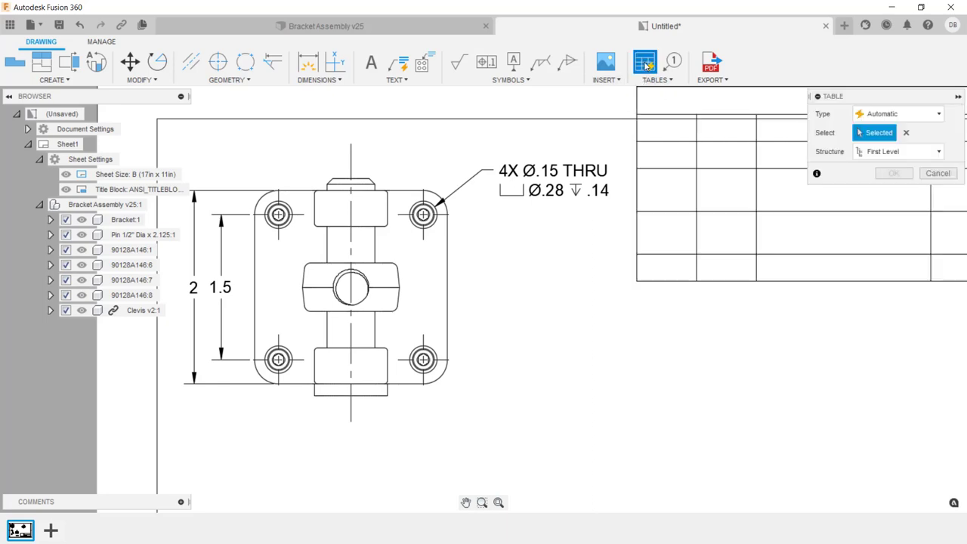
pyautogui.press('F6')
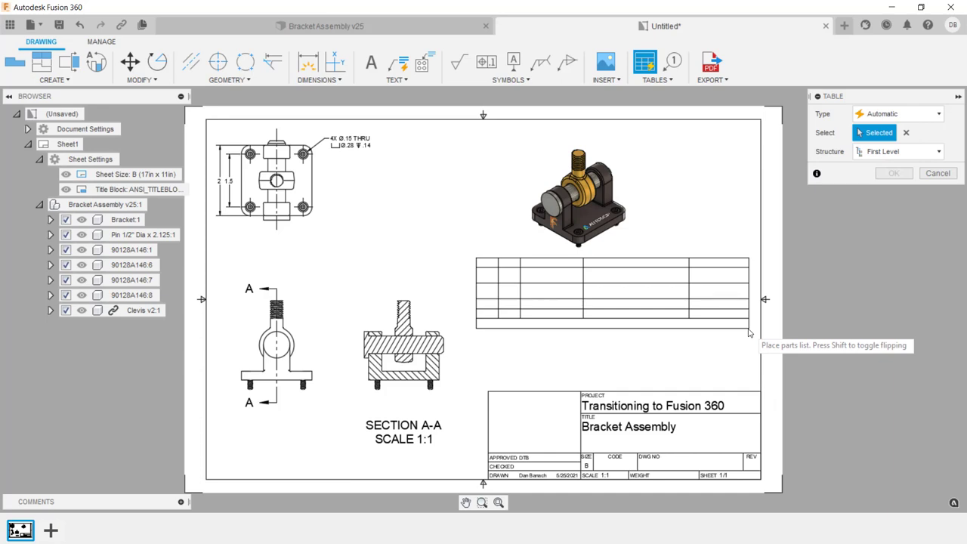
pyautogui.click(760, 392)
pyautogui.scroll(5, 728, 367)
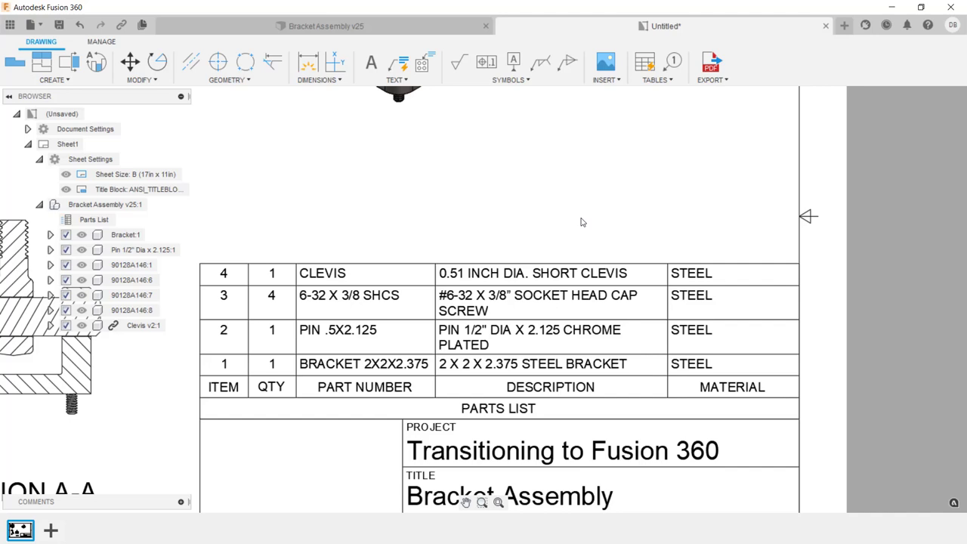
pyautogui.click(412, 30)
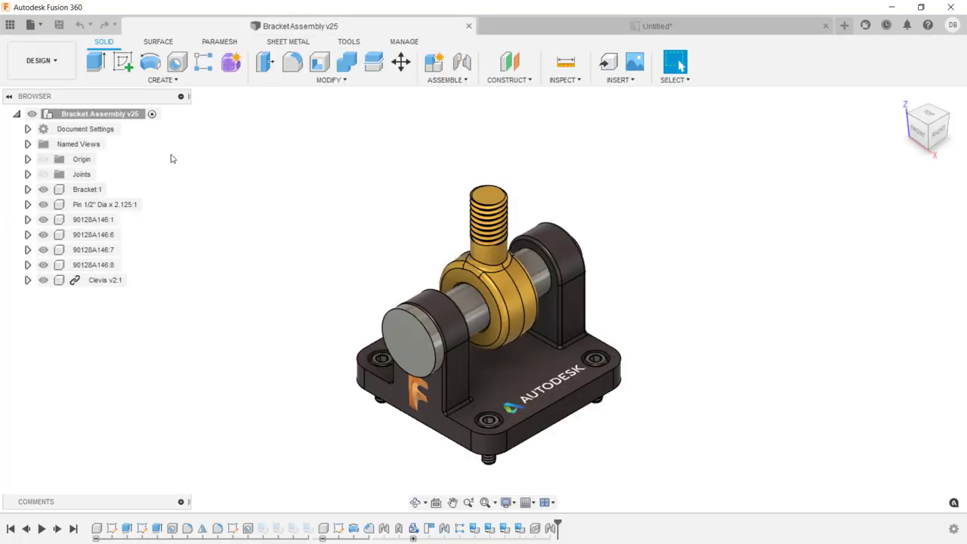
# - Review Bracket:1's part number and description in its Properties, then return to the Untitled drawing
pyautogui.rightClick(91, 192)
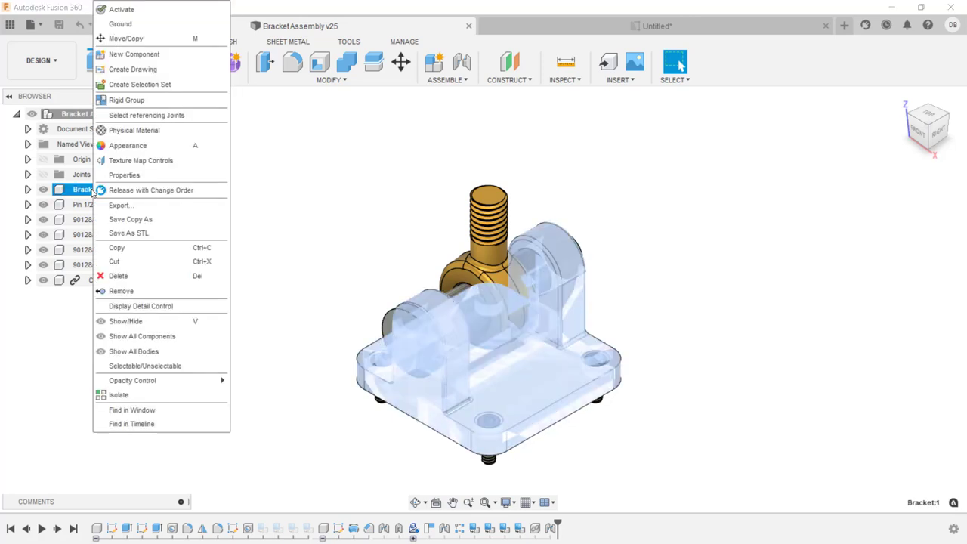
pyautogui.click(159, 175)
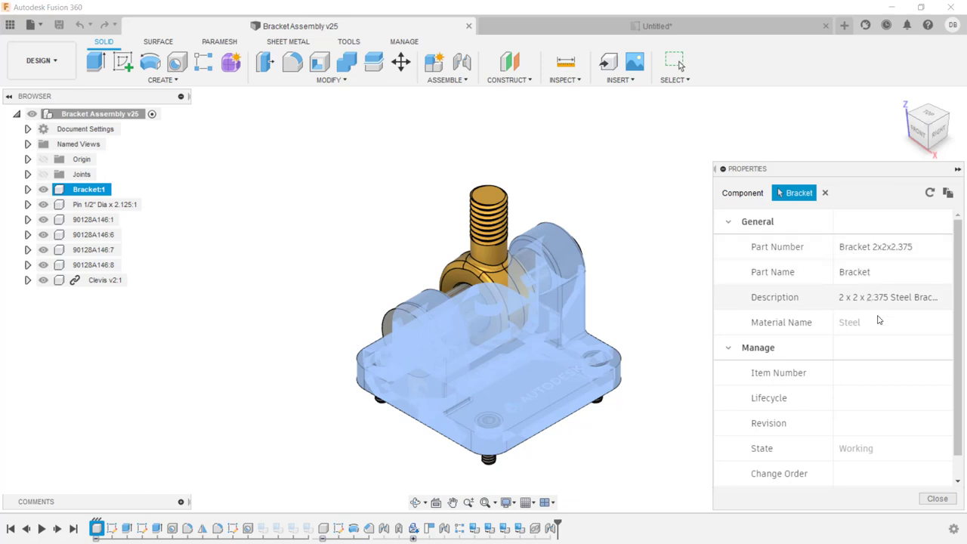
pyautogui.click(937, 498)
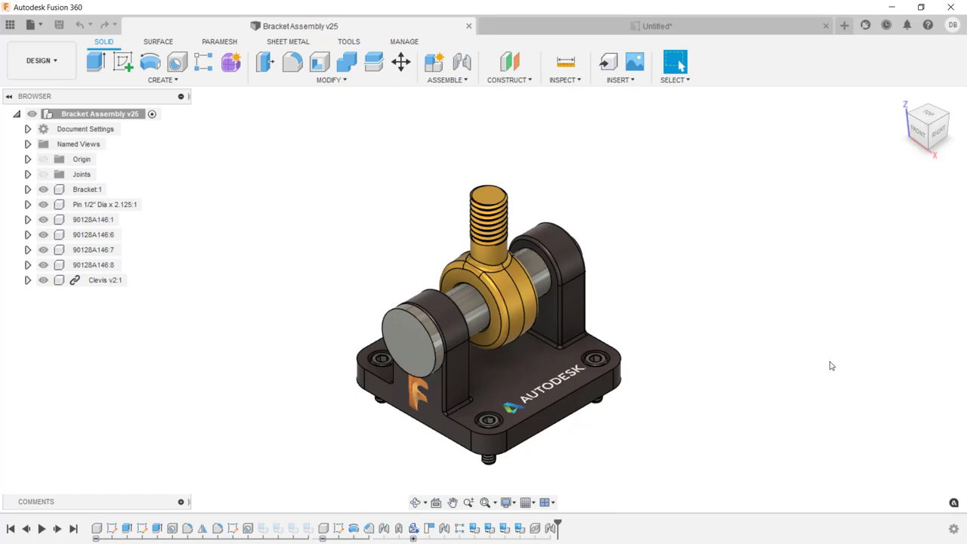
pyautogui.click(713, 27)
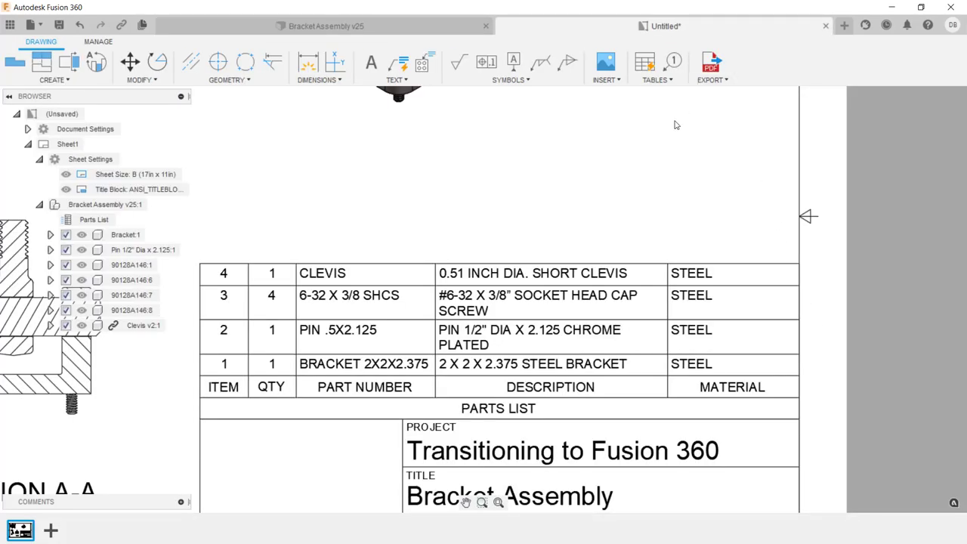
# - Window-select and delete balloons 1–4 on the top view, then bring the isometric view into view
pyautogui.scroll(3, 419, 165)
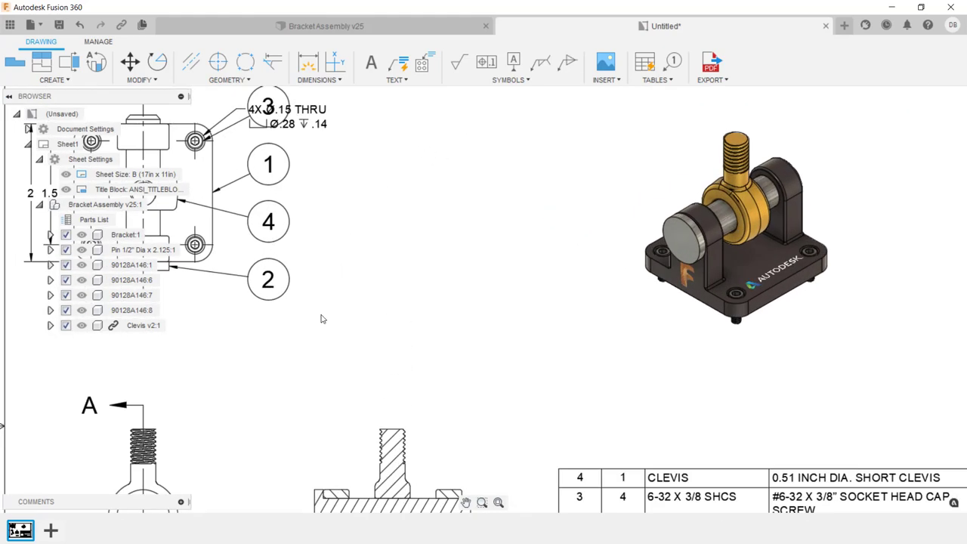
pyautogui.moveTo(323, 319); pyautogui.dragTo(255, 101)
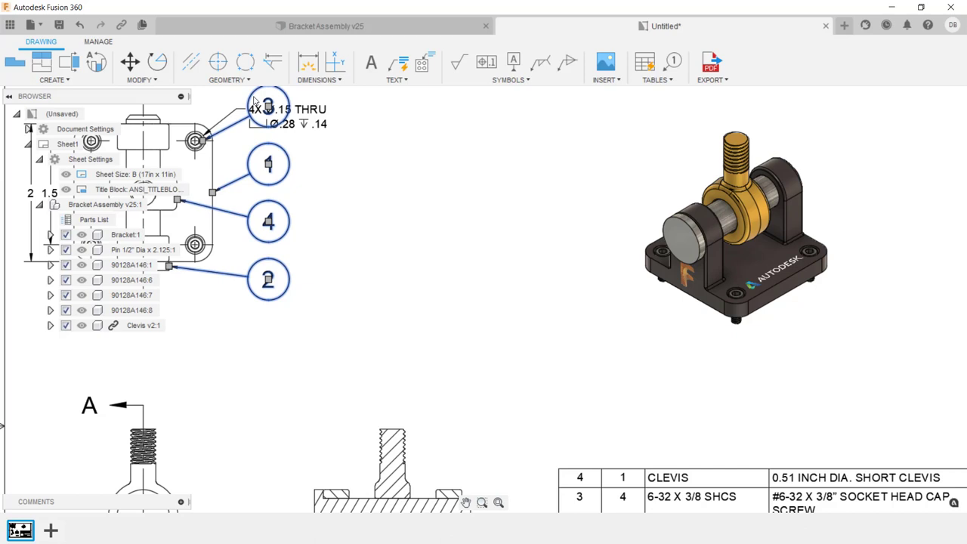
pyautogui.press('Delete')
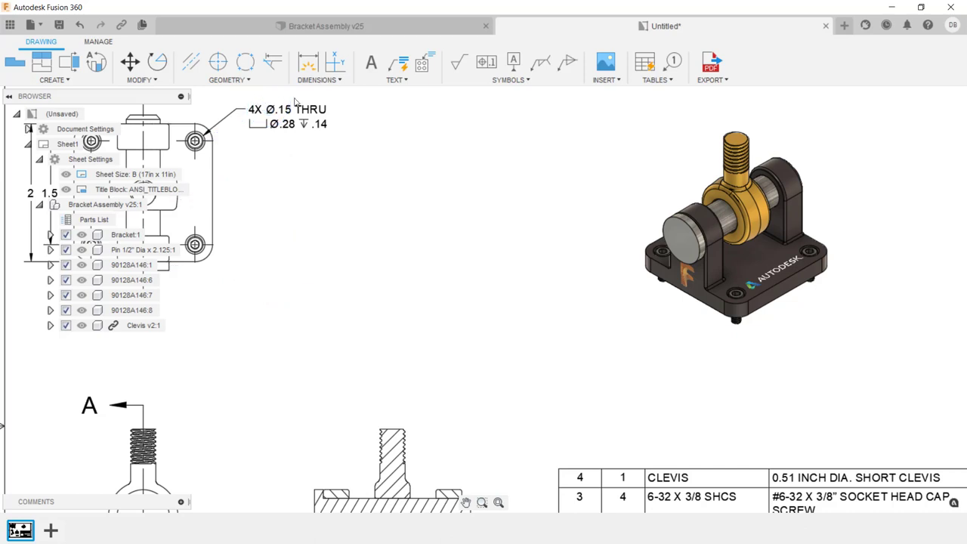
pyautogui.scroll(2, 597, 144)
pyautogui.moveTo(619, 192); pyautogui.dragTo(367, 239, button='middle')
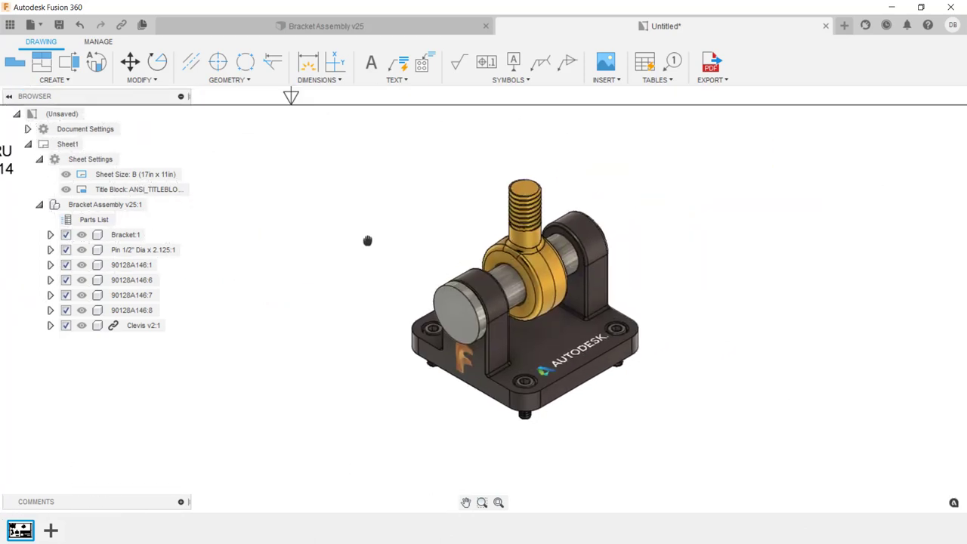
pyautogui.scroll(-1, 404, 220)
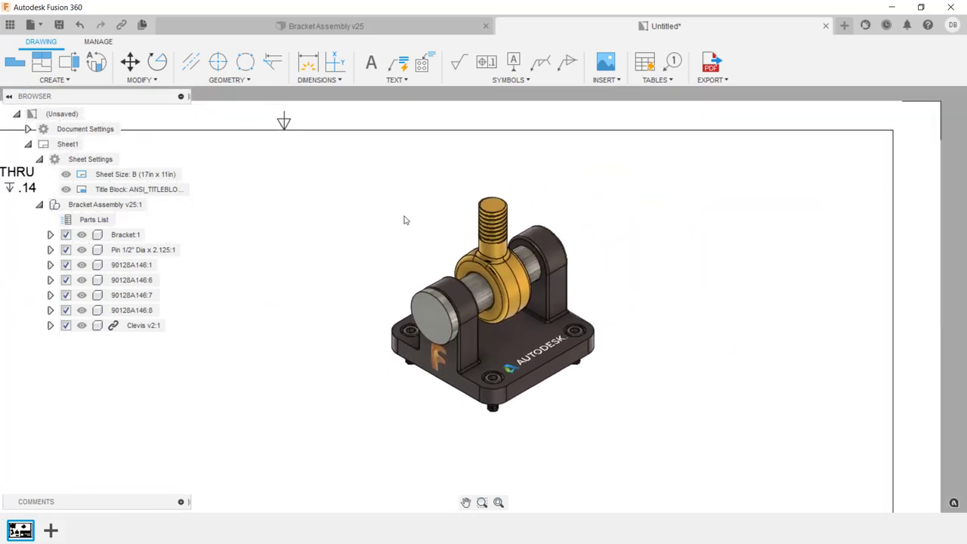
# - Balloon the isometric view: 1 bracket, 4 threaded stud, 2 pin, 3 foot screw
pyautogui.click(673, 61)
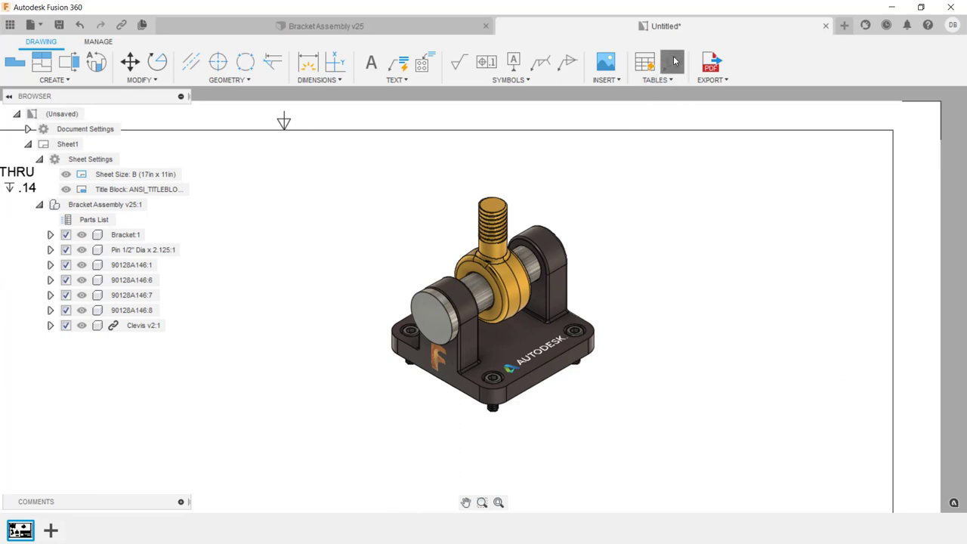
pyautogui.click(569, 287)
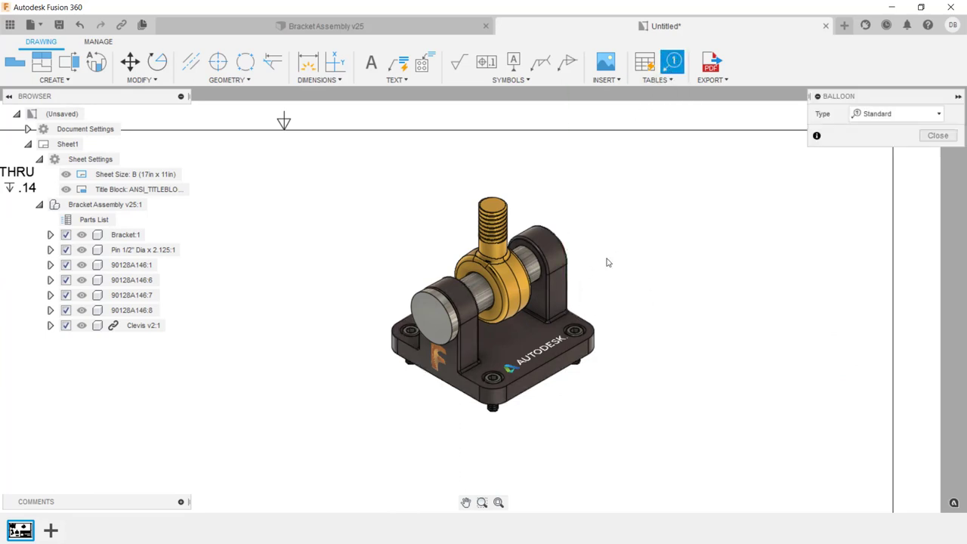
pyautogui.click(663, 243)
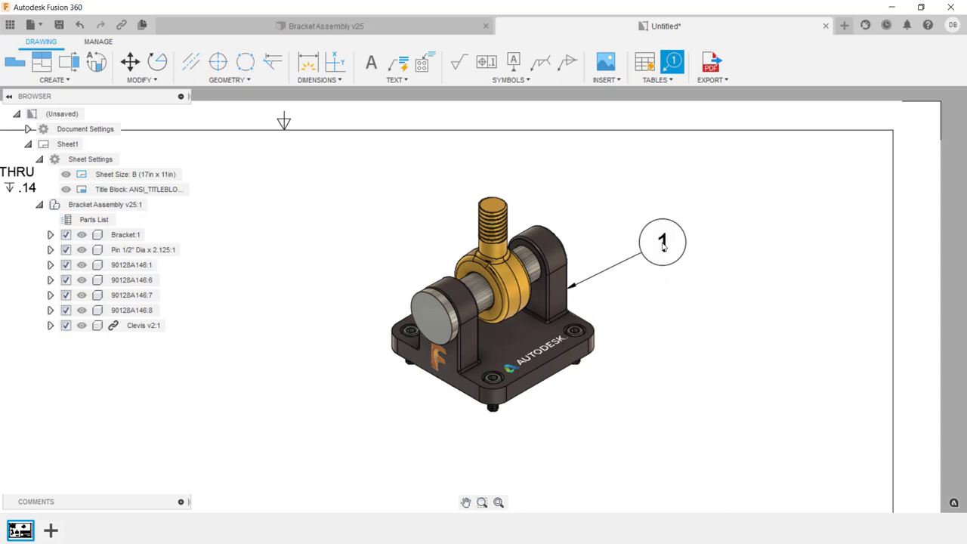
pyautogui.click(478, 220)
pyautogui.click(371, 186)
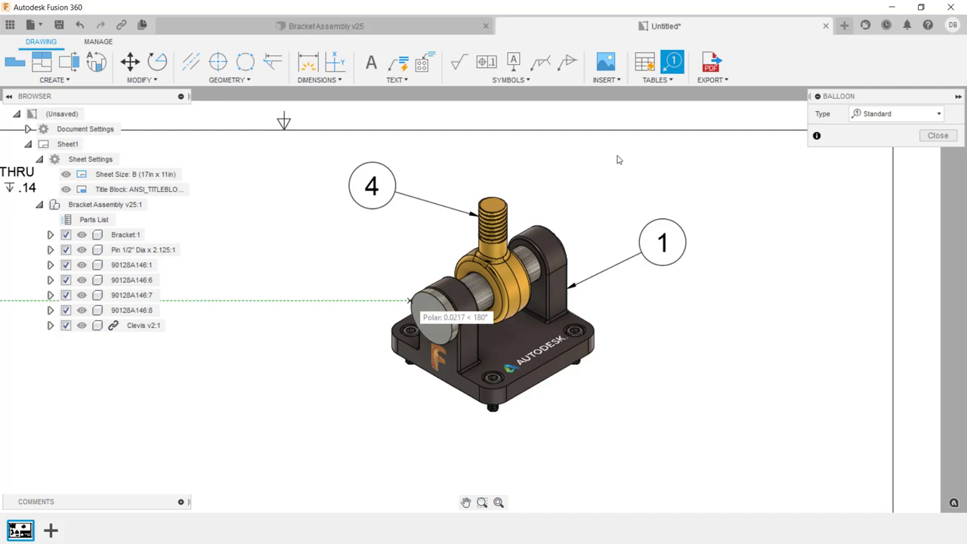
pyautogui.click(409, 300)
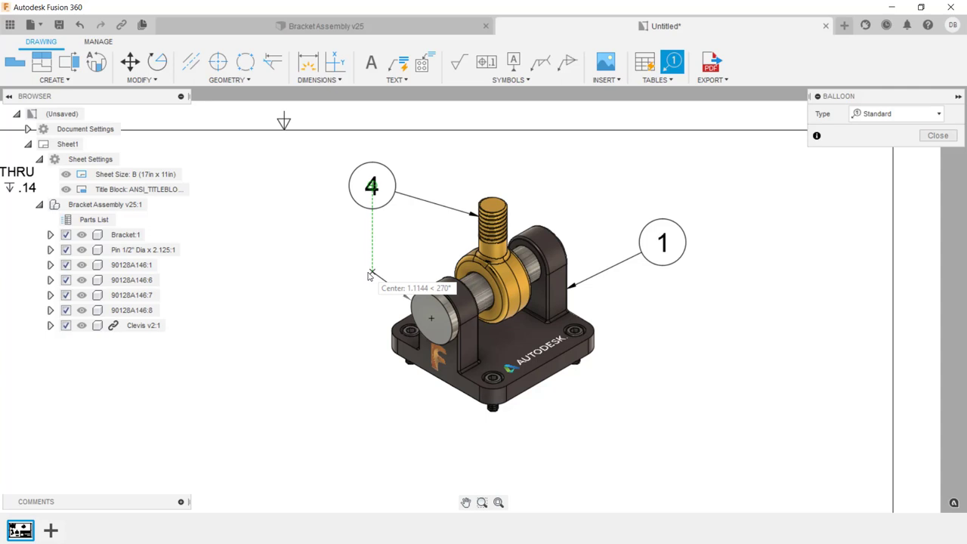
pyautogui.click(370, 275)
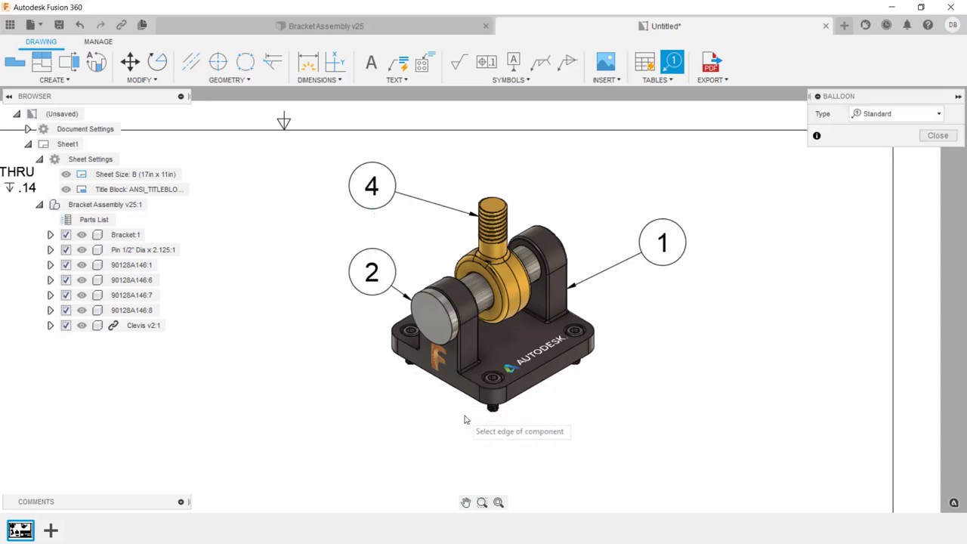
pyautogui.click(495, 411)
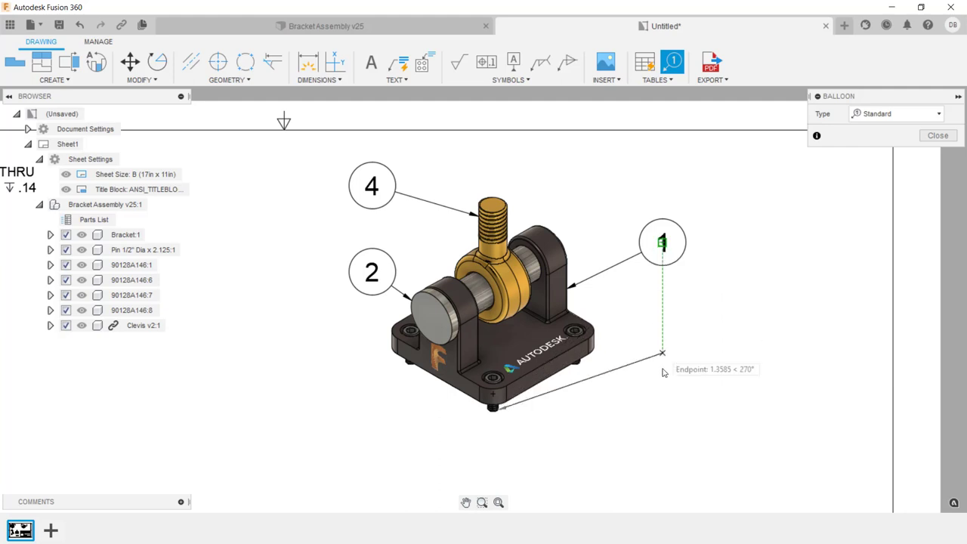
pyautogui.click(662, 410)
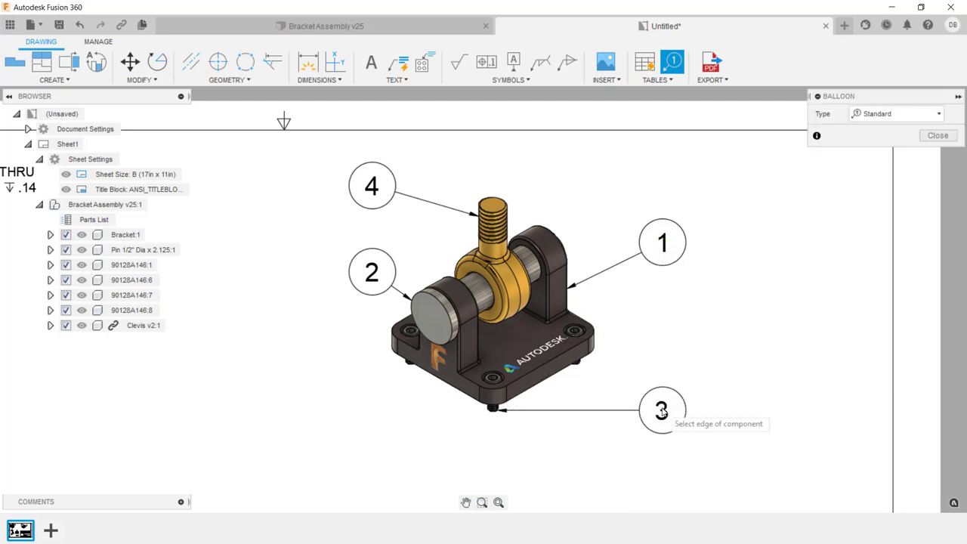
pyautogui.press('Escape')
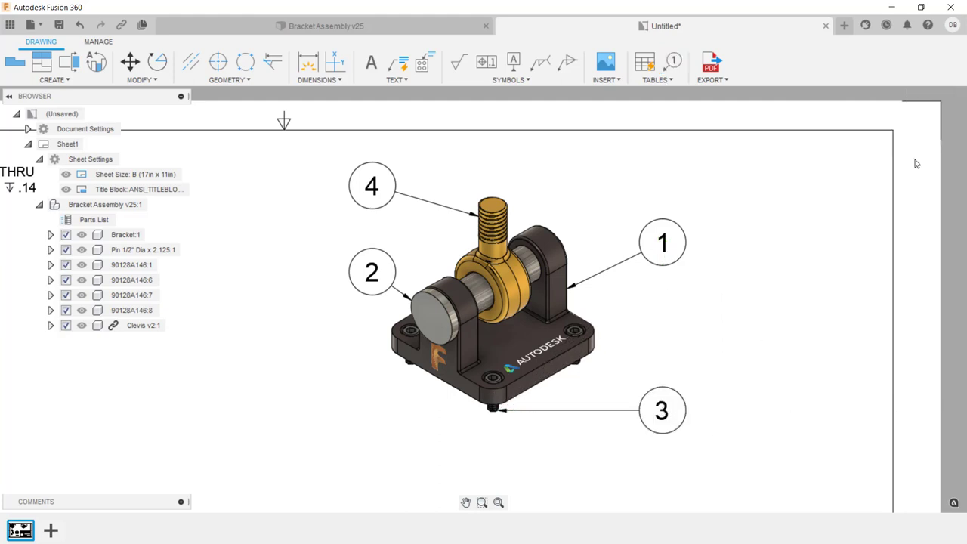
pyautogui.click(664, 80)
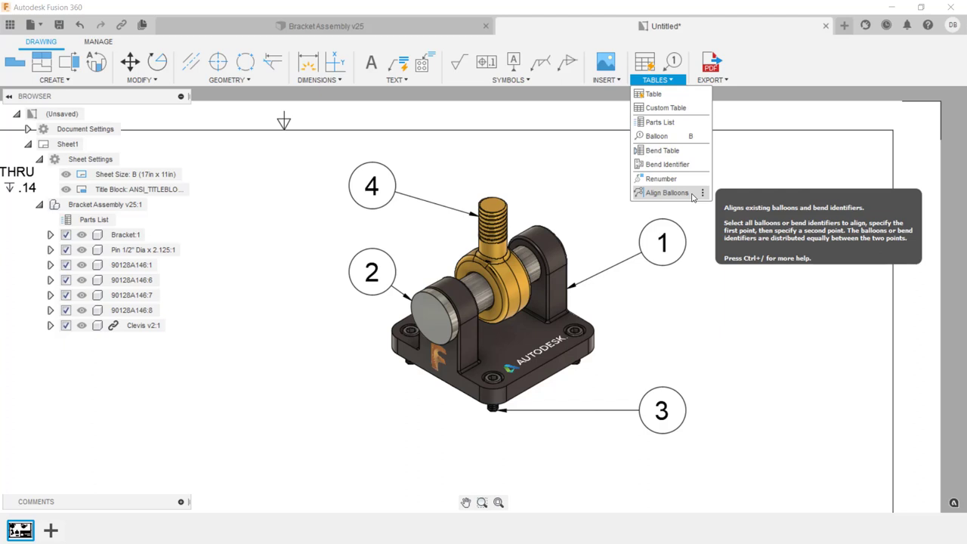
# - Save the drawing as Bracket Assembly Drawing in the Transitioning to Fusion 360 folder
pyautogui.click(59, 24)
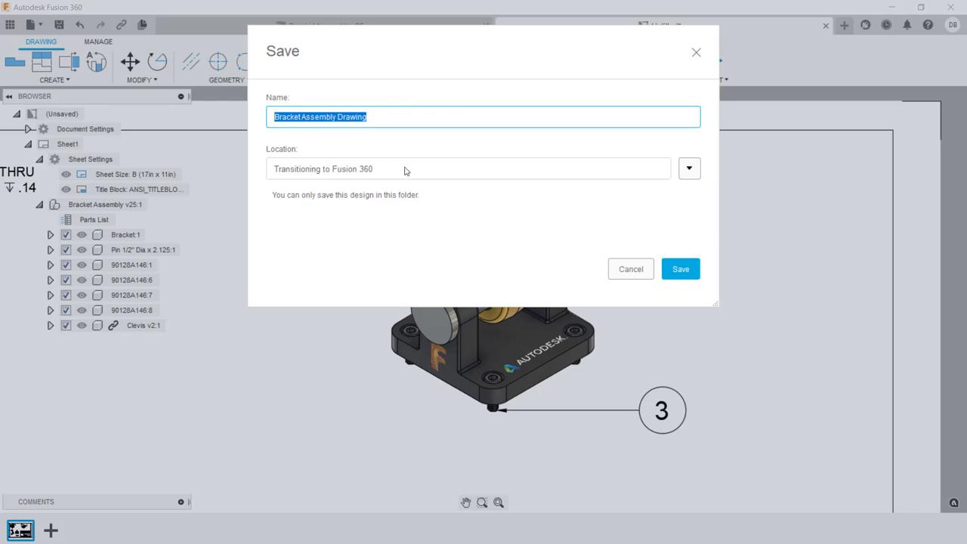
pyautogui.click(674, 270)
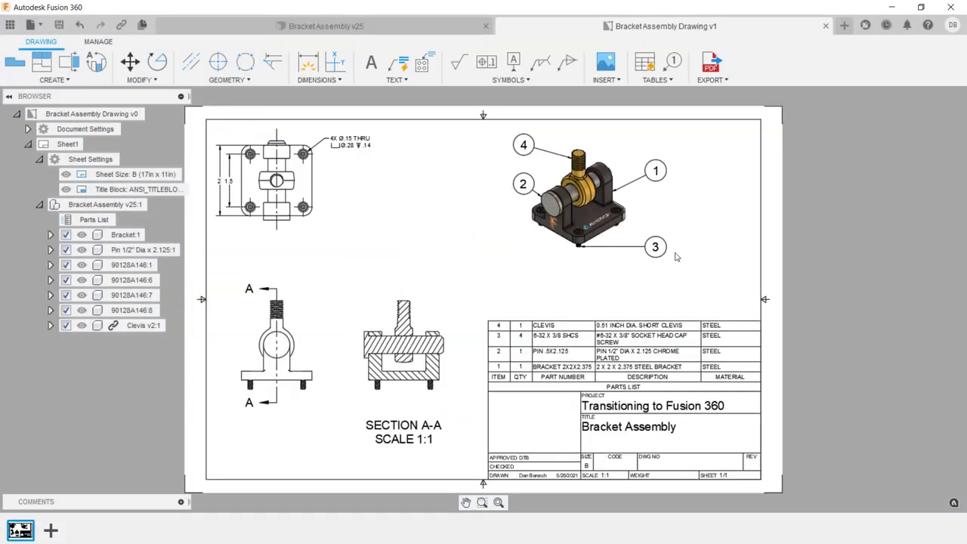
pyautogui.click(721, 80)
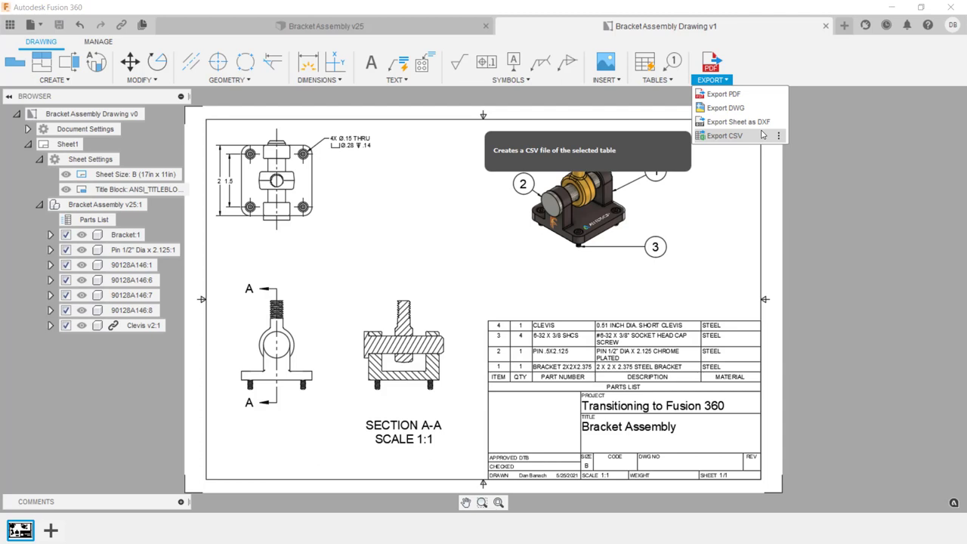
pyautogui.click(763, 135)
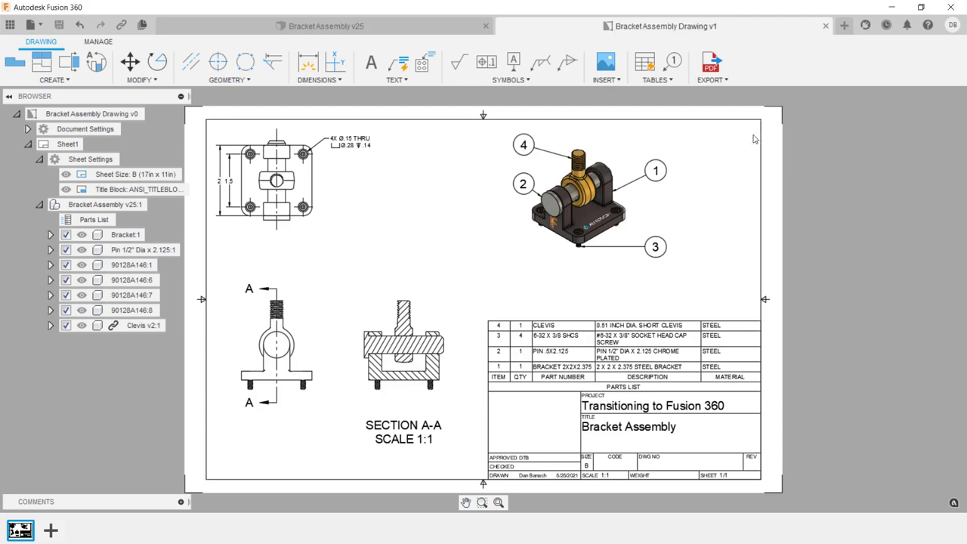